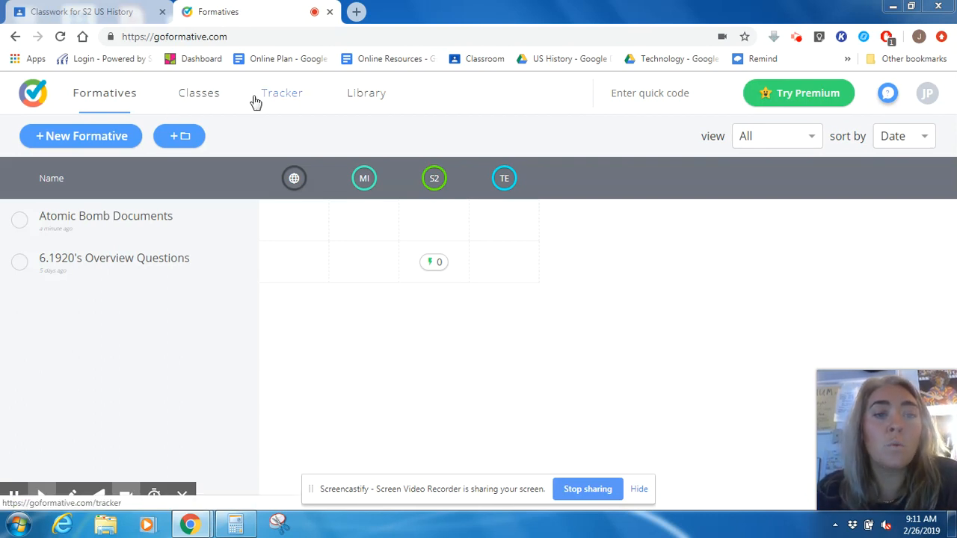
Open the Library of shared formatives and filter it to the Math subject.
left_click(360, 96)
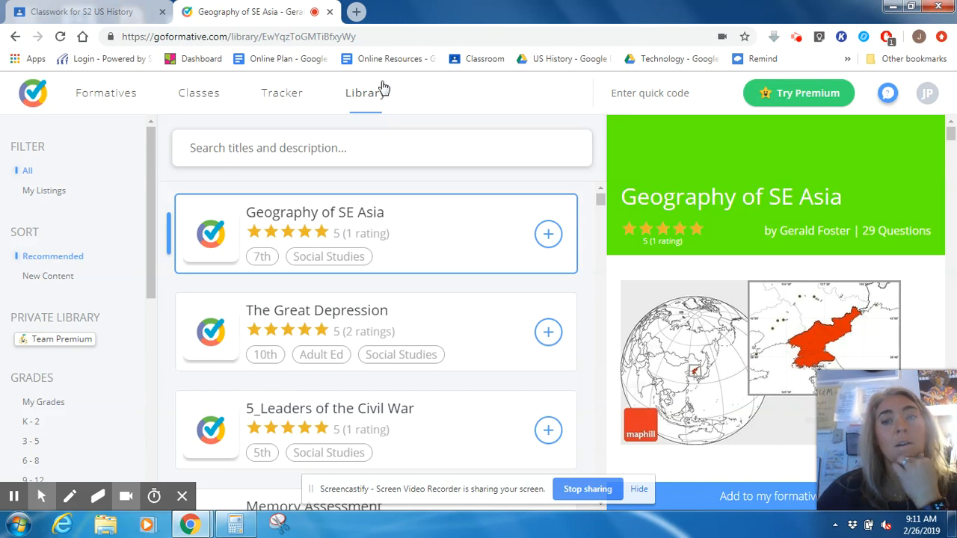
scroll(60, 332, "down", 3)
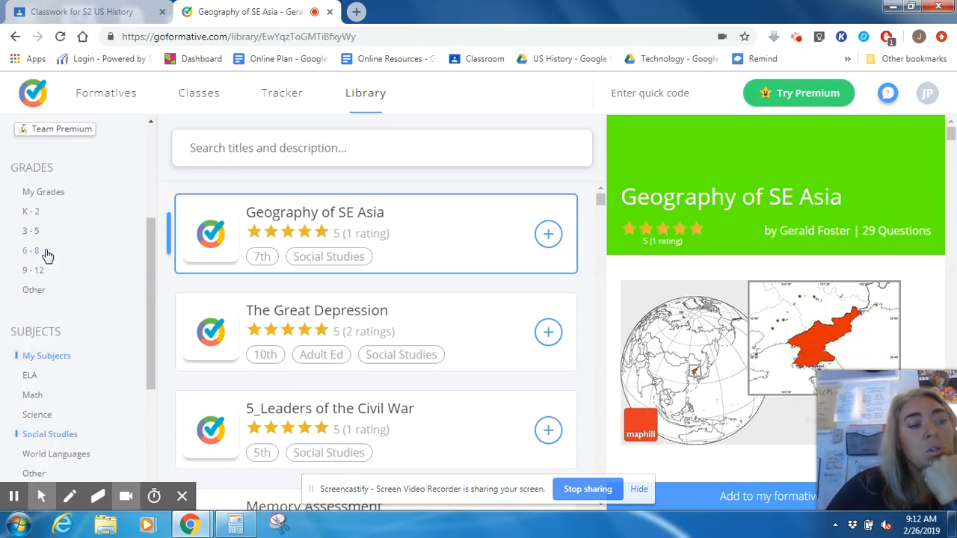
left_click(37, 398)
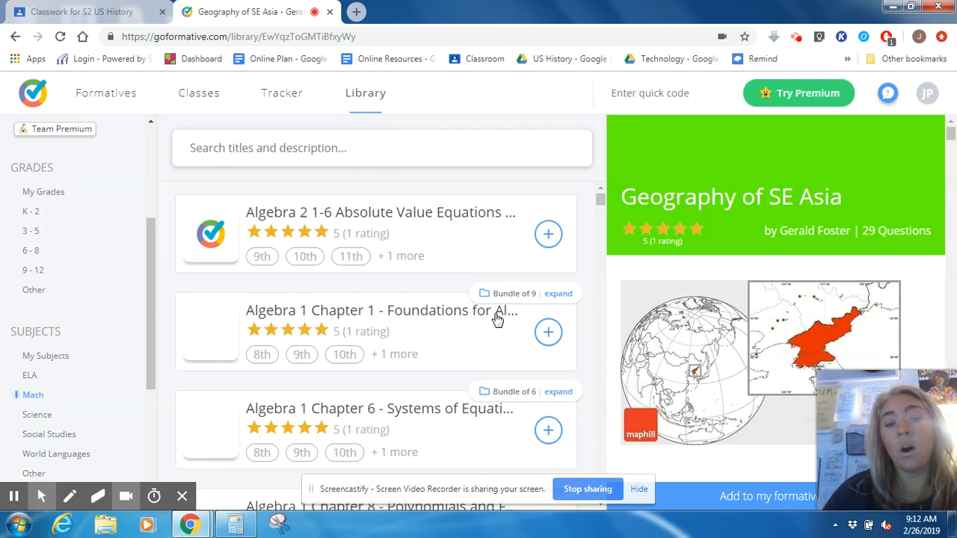
Expand the Algebra 1 Chapter 1 - Foundations for Algebra bundle and preview its 1-1 Variables and Expressions formative.
scroll(398, 341, "down", 1)
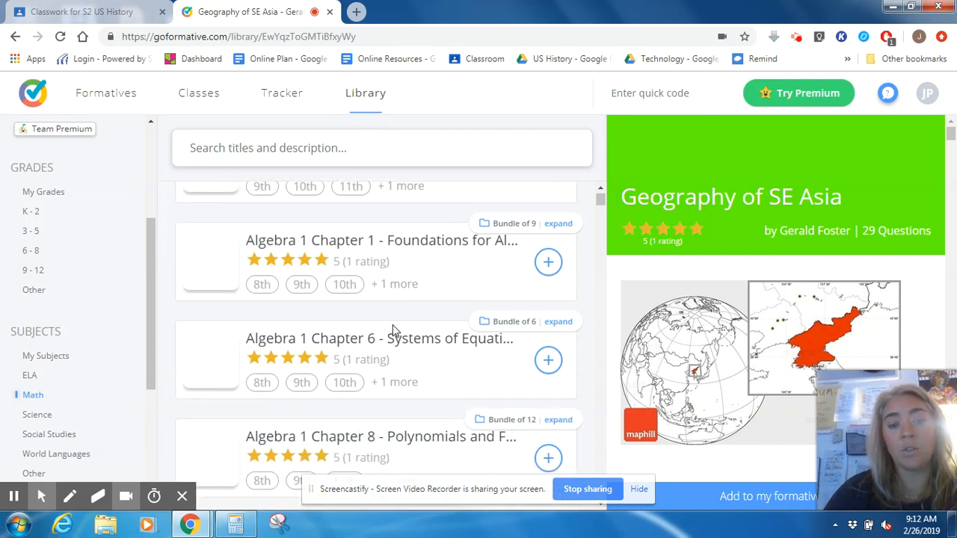
left_click(317, 253)
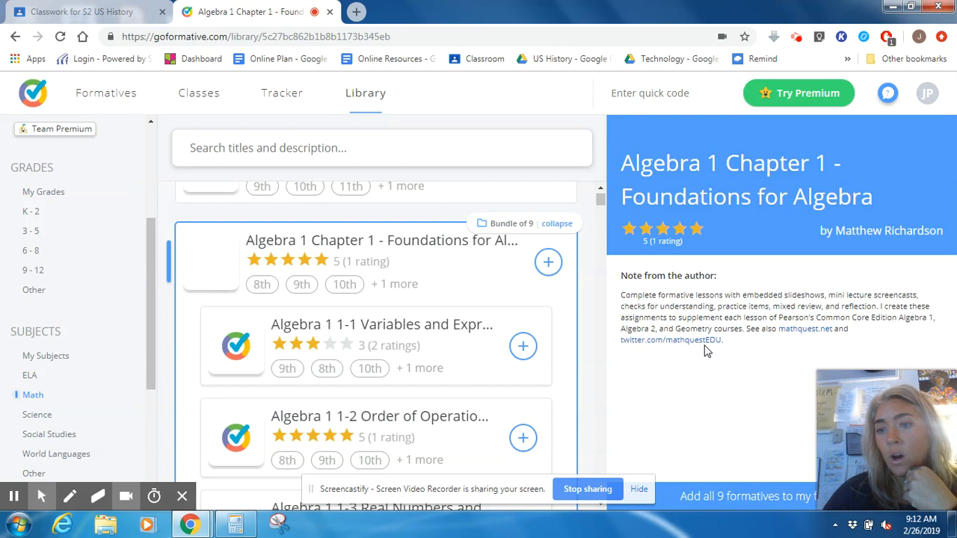
left_click(317, 334)
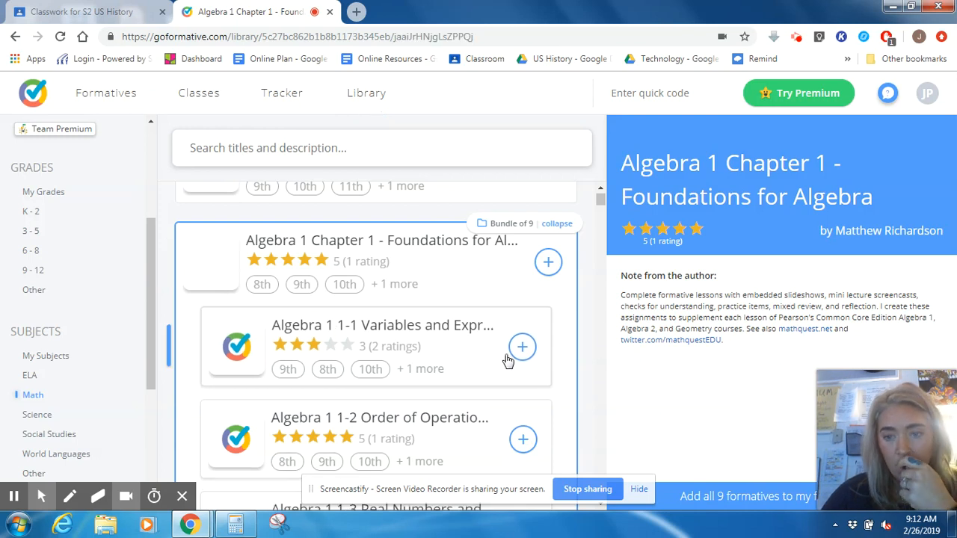
left_click(481, 342)
Examine the previewed Algebra 1 1-1 lesson, including its author's note, embedded slideshow, videos and practice questions.
scroll(803, 248, "down", 3)
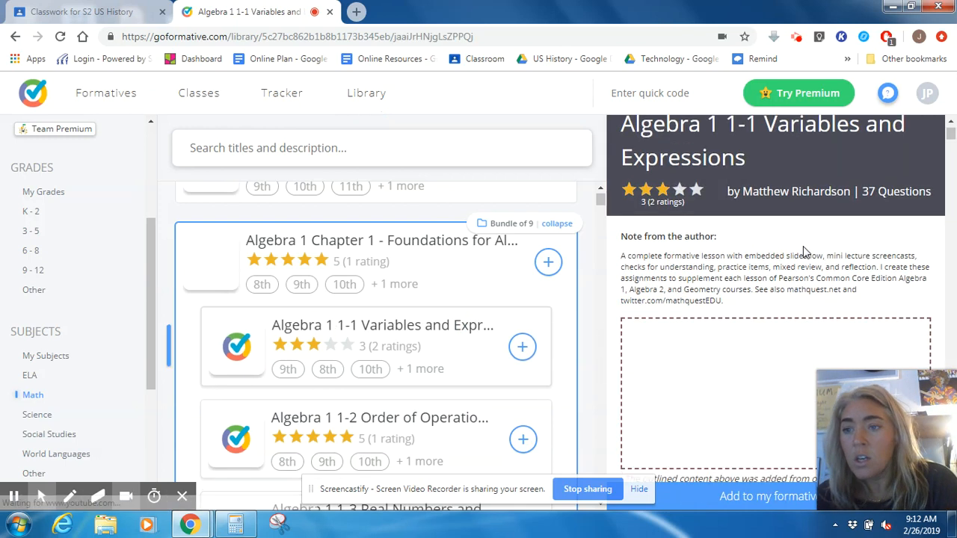
scroll(804, 247, "up", 2)
scroll(803, 247, "up", 1)
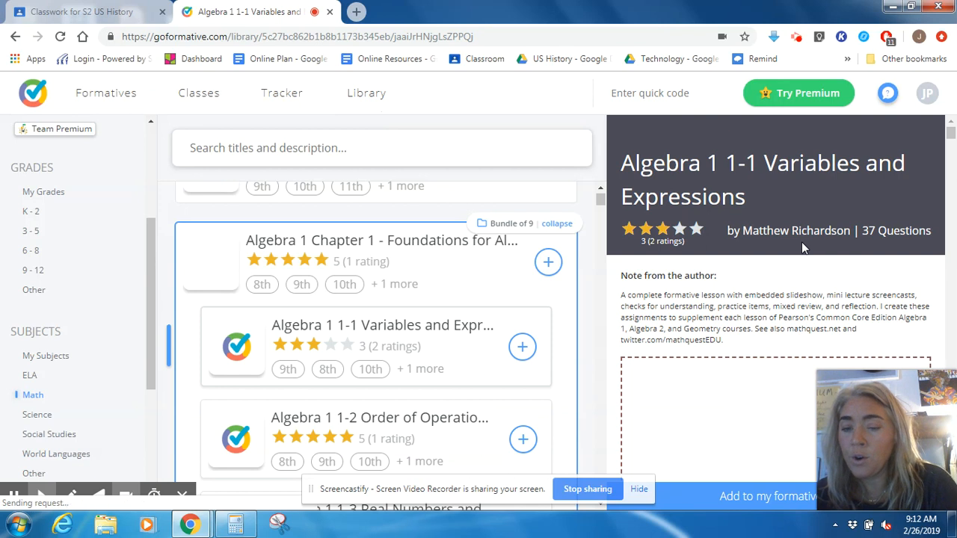
scroll(802, 251, "down", 2)
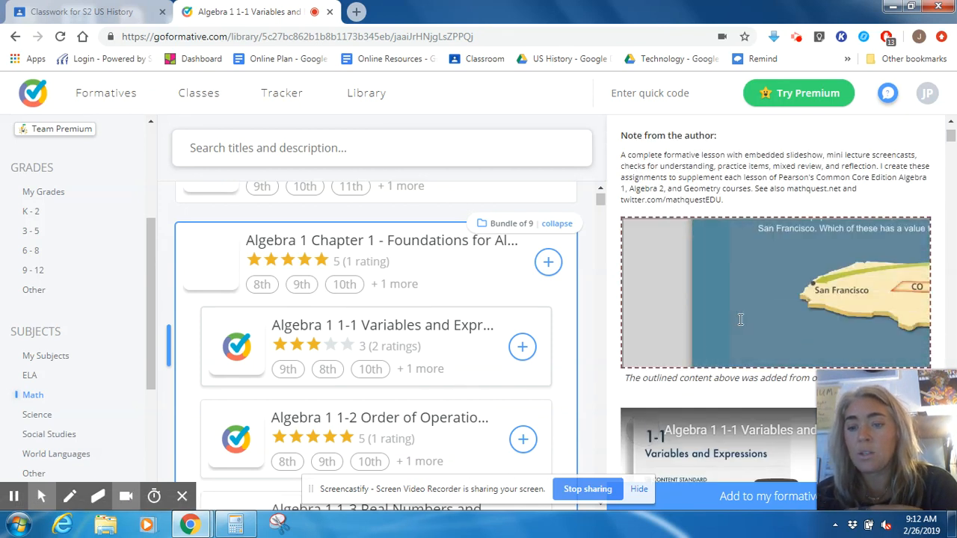
scroll(712, 374, "down", 8)
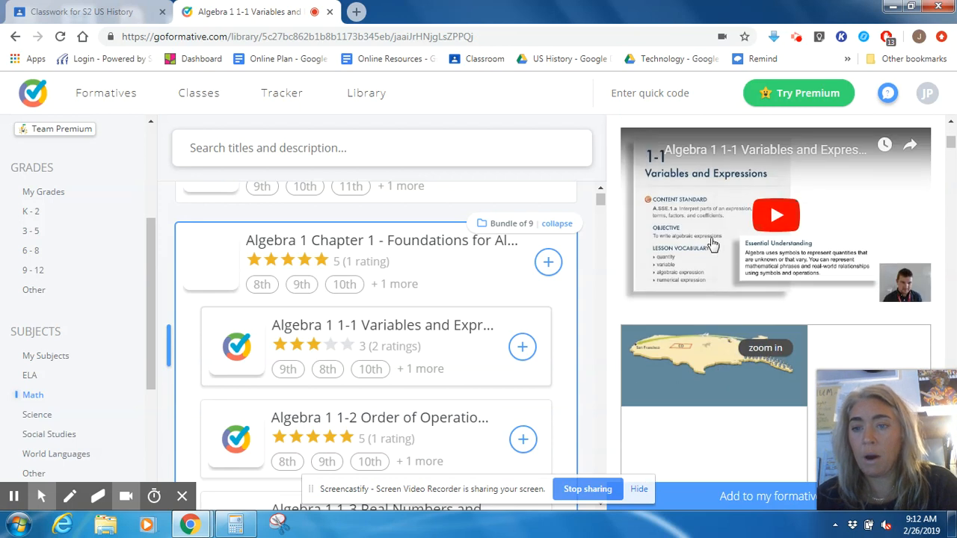
scroll(707, 279, "up", 5)
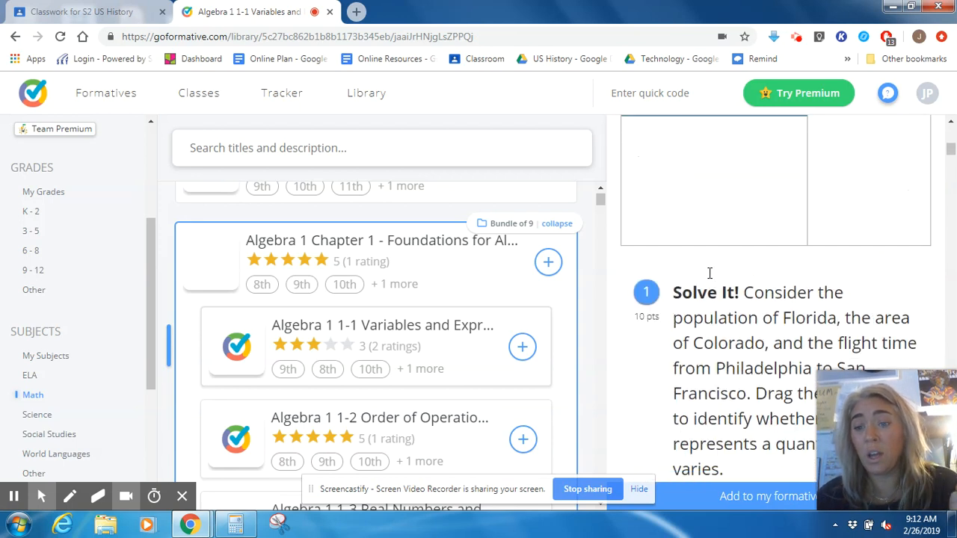
scroll(709, 270, "down", 3)
scroll(709, 270, "up", 3)
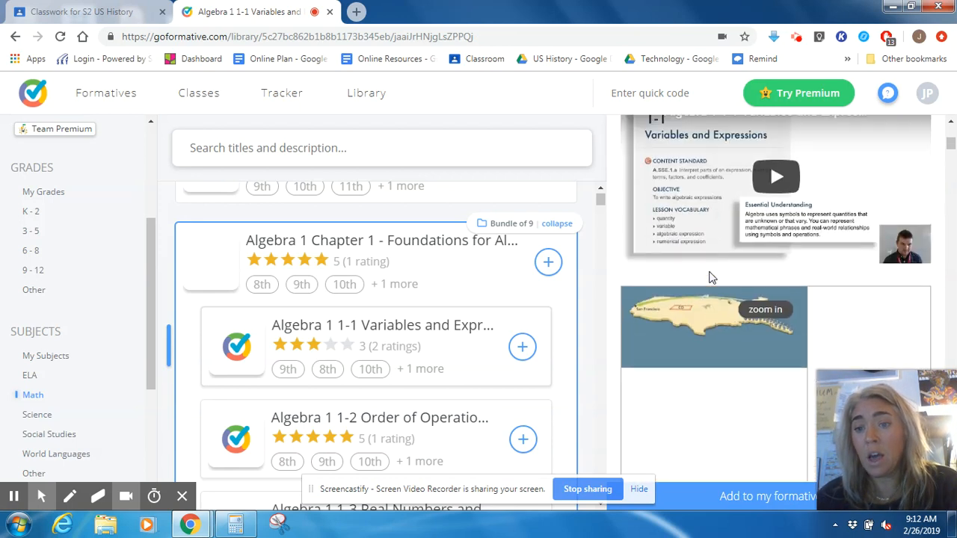
scroll(718, 277, "down", 1)
scroll(723, 281, "down", 5)
scroll(759, 229, "down", 3)
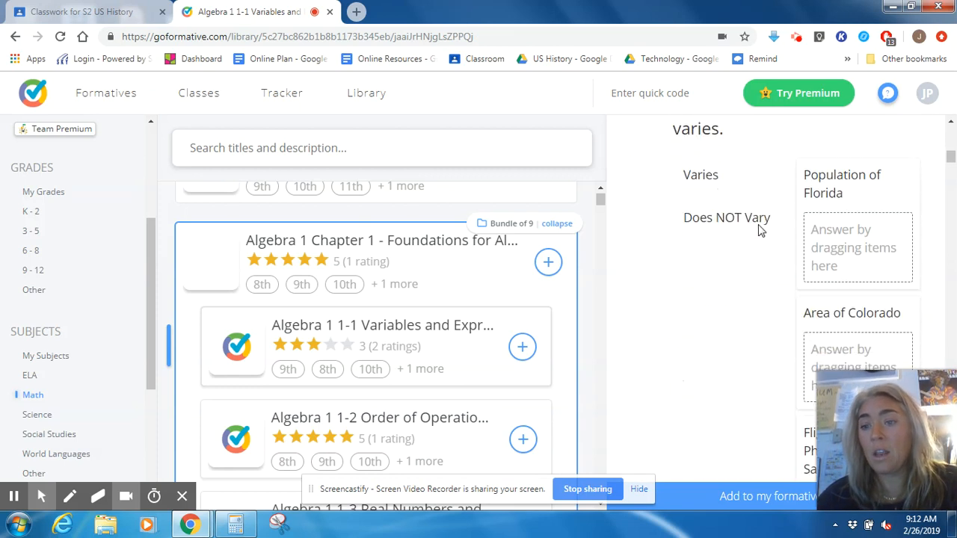
scroll(786, 197, "up", 3)
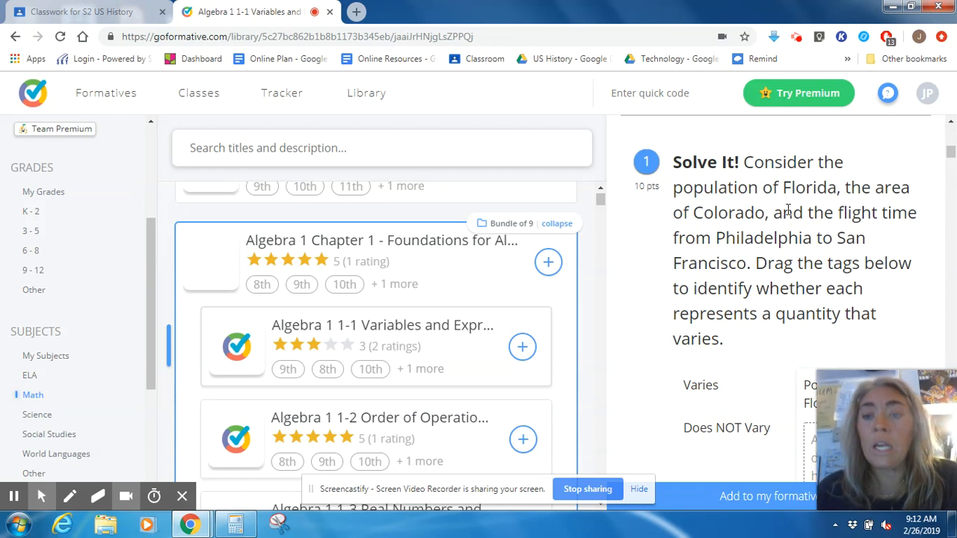
scroll(744, 275, "down", 10)
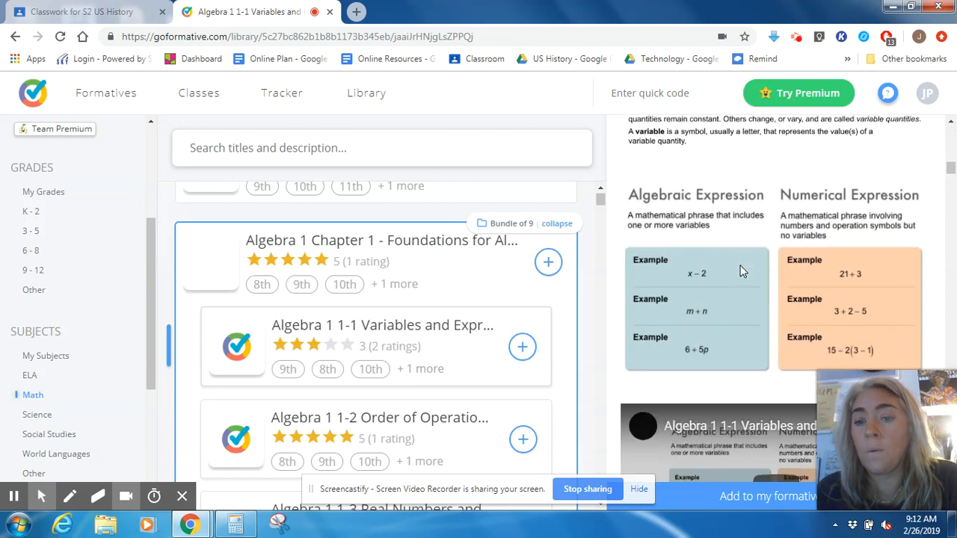
scroll(742, 271, "down", 10)
scroll(741, 266, "down", 8)
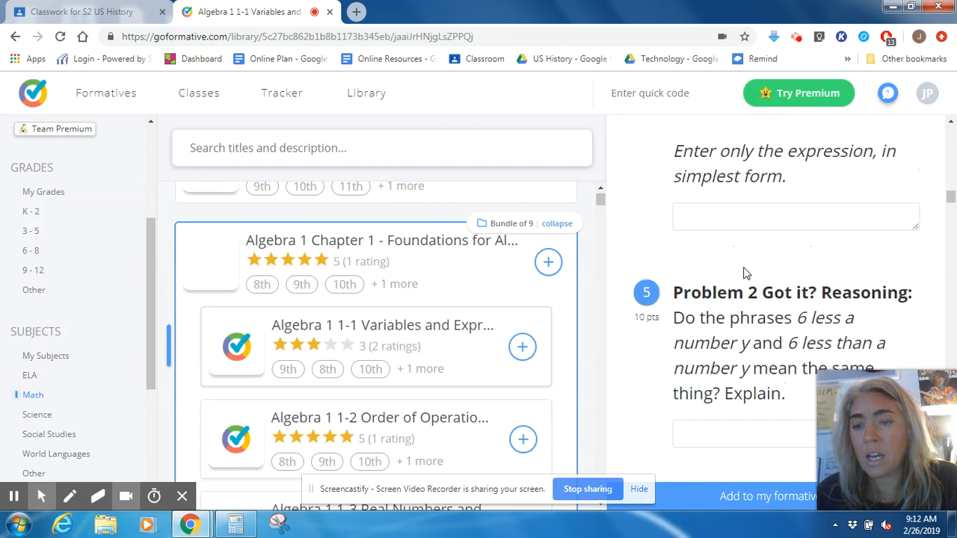
scroll(744, 274, "down", 4)
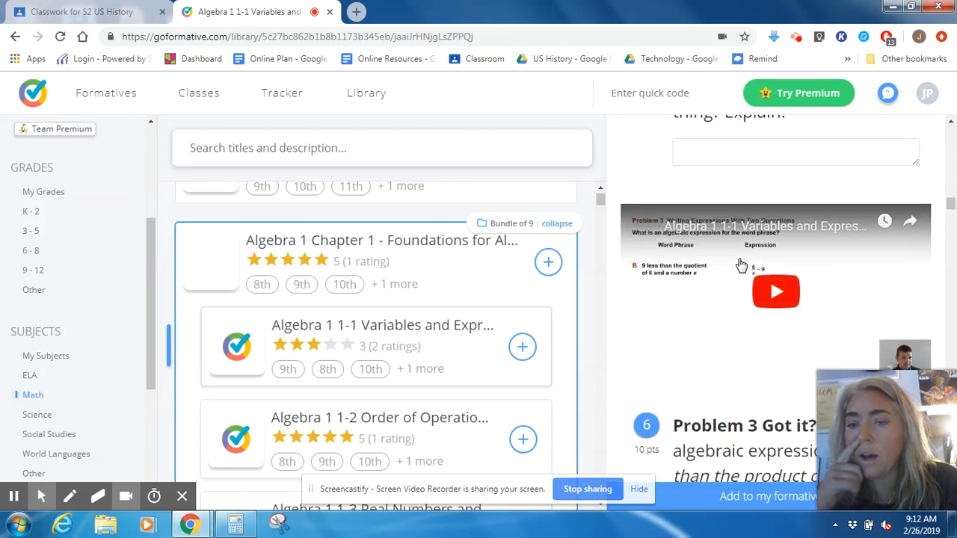
scroll(741, 265, "down", 8)
scroll(728, 255, "down", 3)
scroll(731, 261, "up", 4)
scroll(731, 263, "down", 4)
scroll(732, 258, "down", 5)
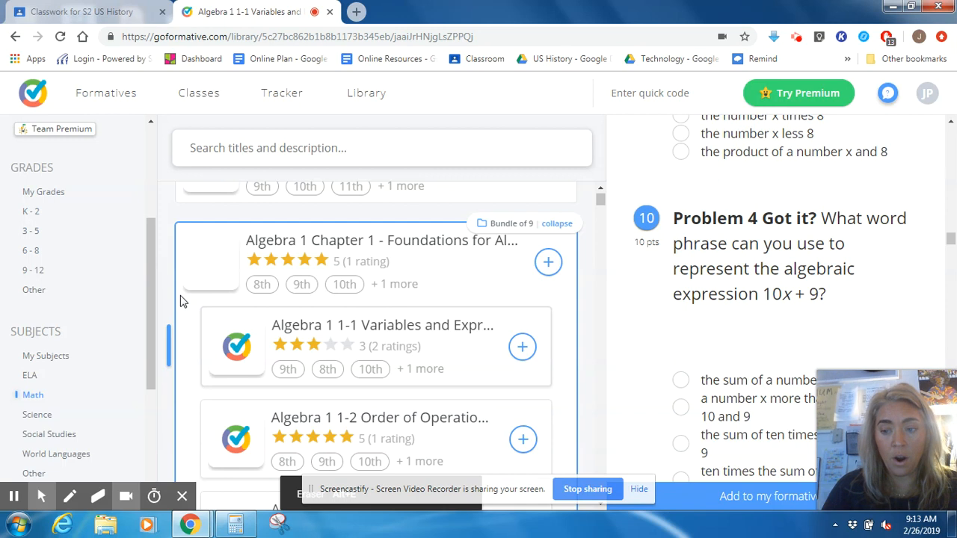
Browse the states and organizations offered as standards sets for the Library filter, and close the list without choosing one.
scroll(56, 299, "down", 3)
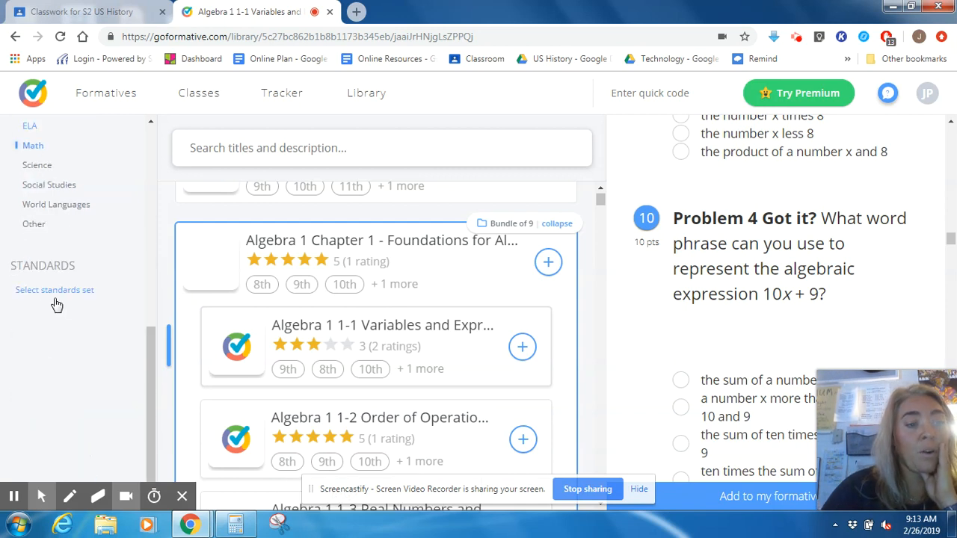
scroll(56, 299, "up", 2)
scroll(57, 299, "down", 2)
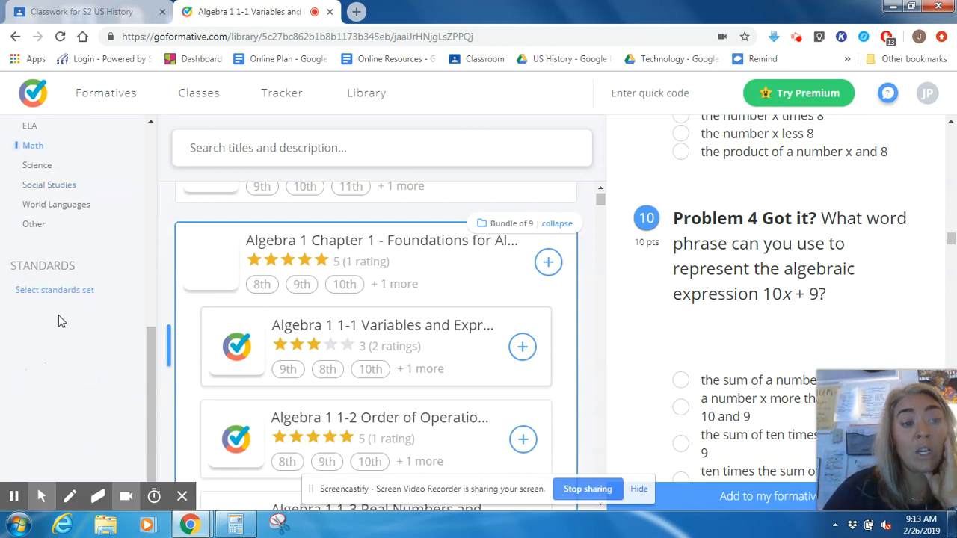
left_click(75, 297)
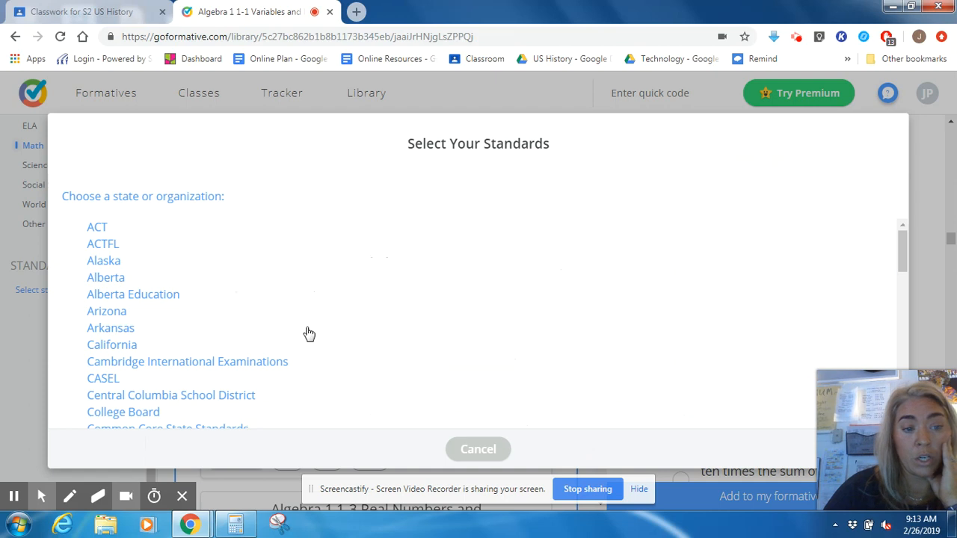
scroll(124, 307, "down", 1)
scroll(126, 311, "down", 10)
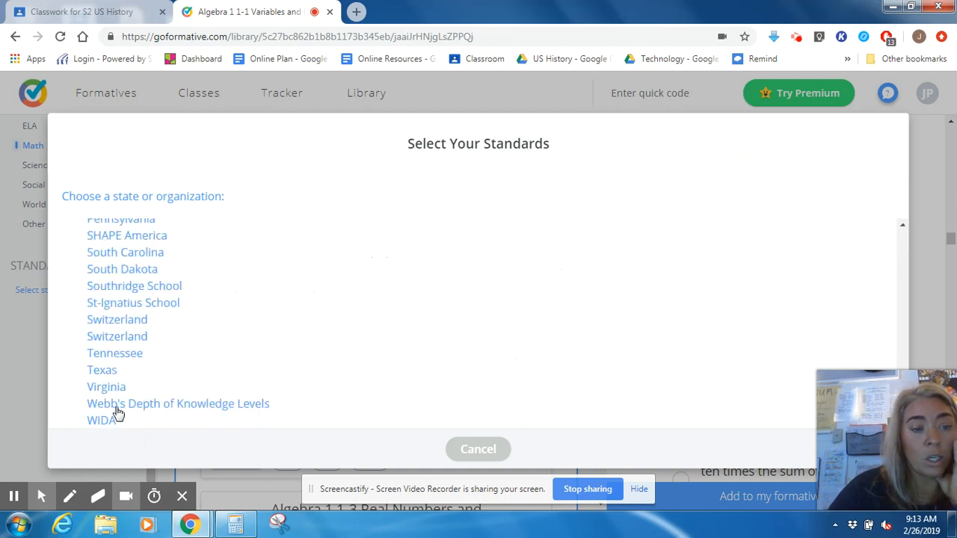
scroll(111, 388, "up", 5)
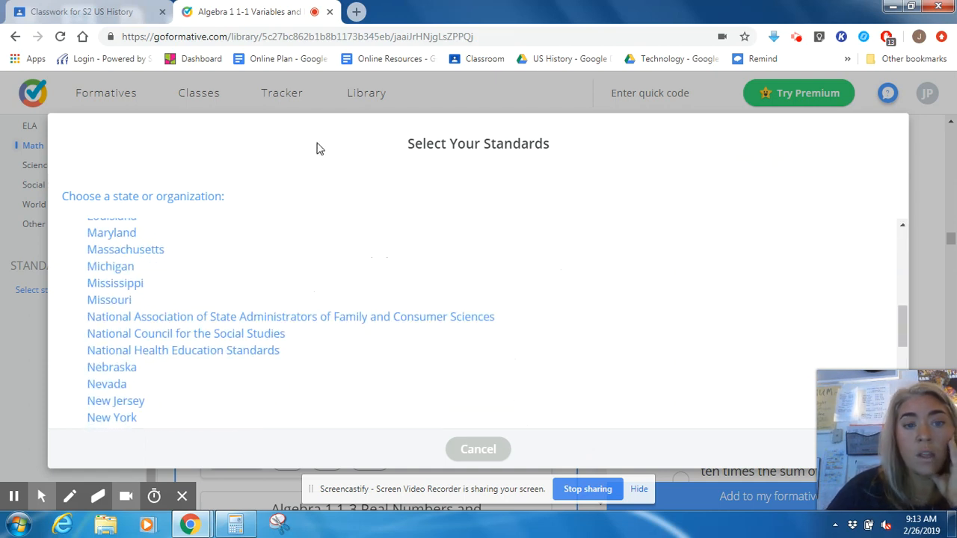
left_click(488, 451)
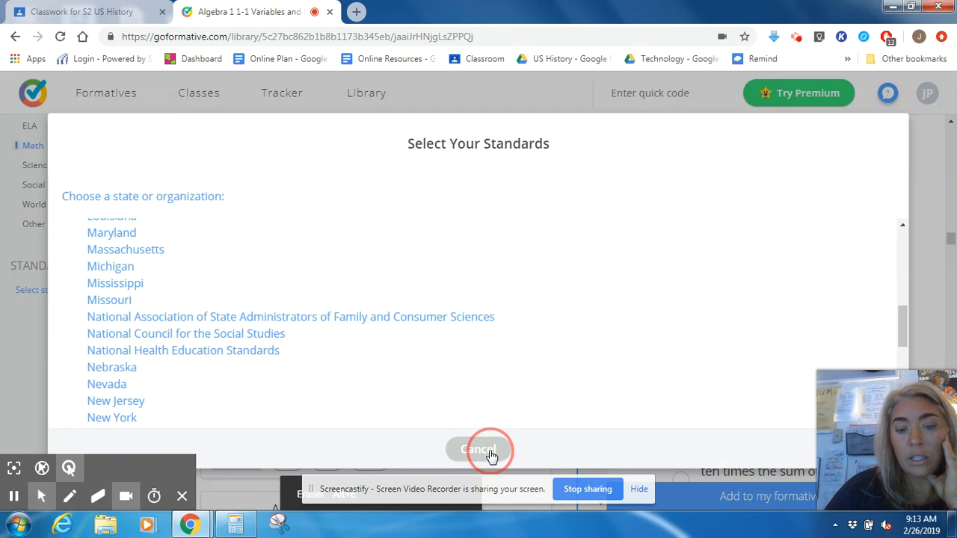
Show the list of classes and expand the student roster of the Test class.
left_click(182, 95)
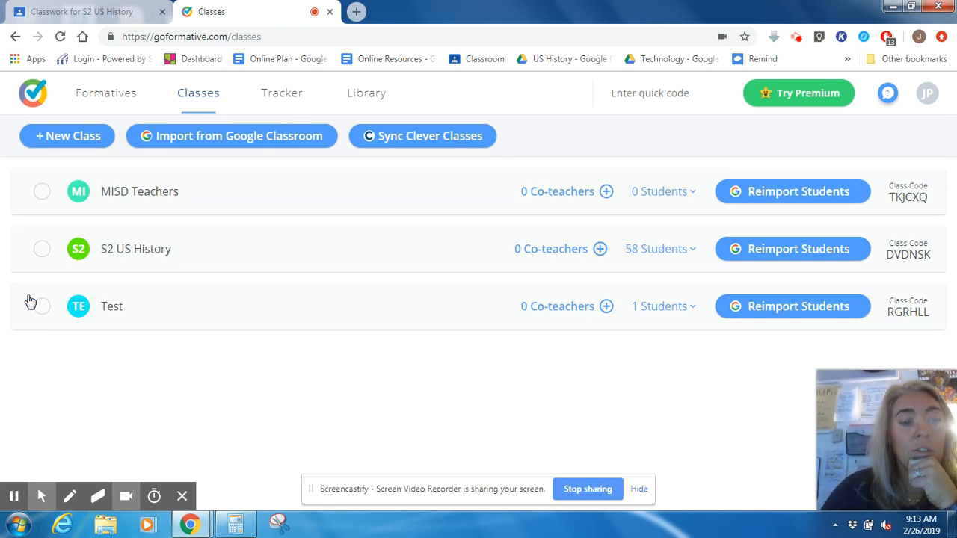
left_click(117, 309)
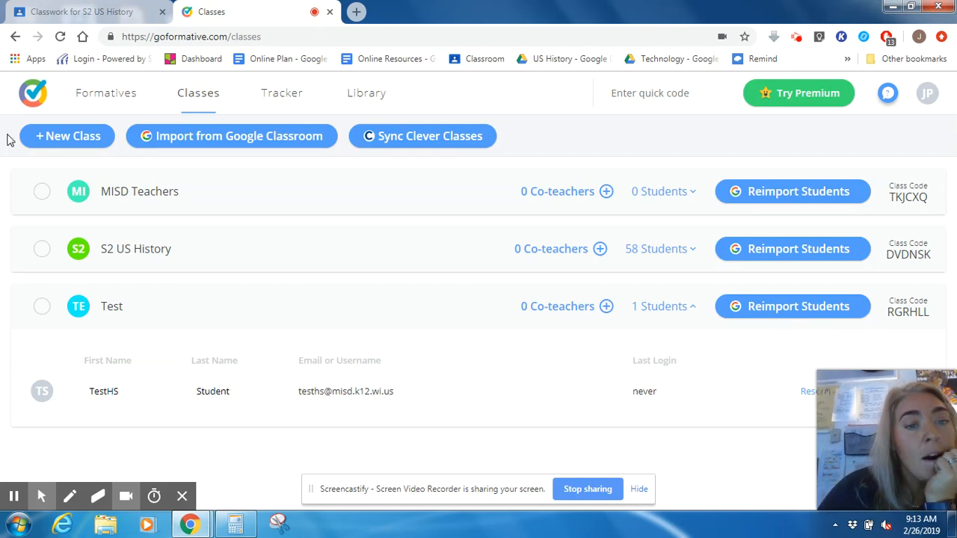
View the Tracker page for student responses and return to the Library.
left_click(286, 97)
left_click(375, 99)
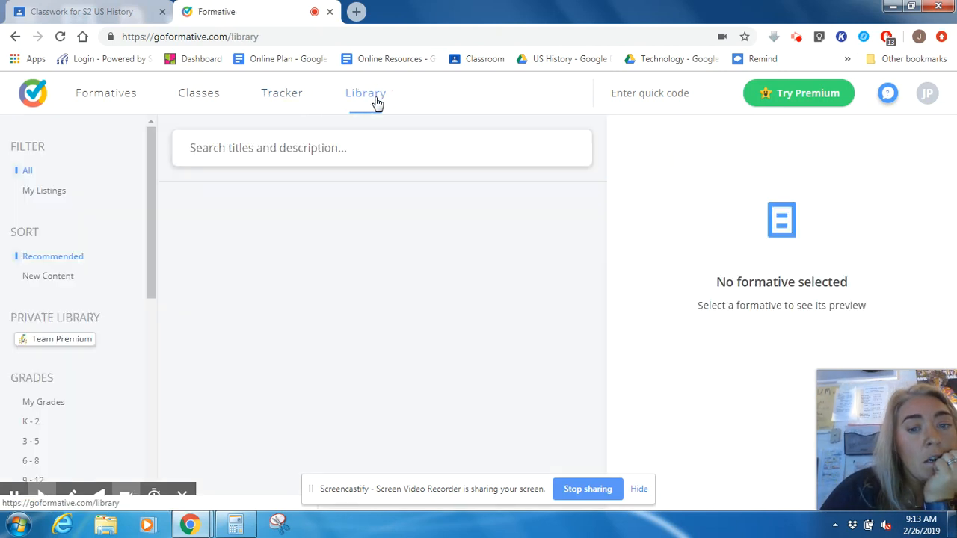
left_click(291, 103)
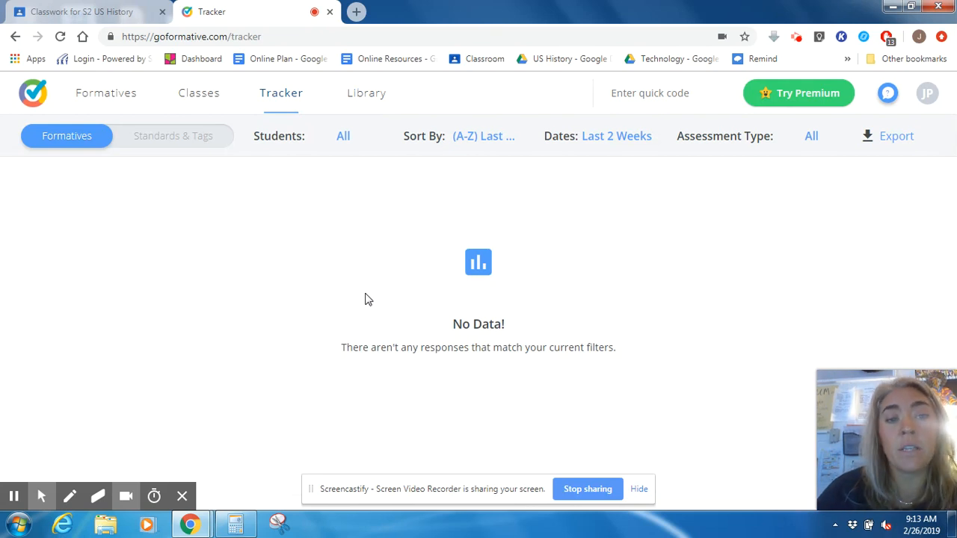
left_click(357, 97)
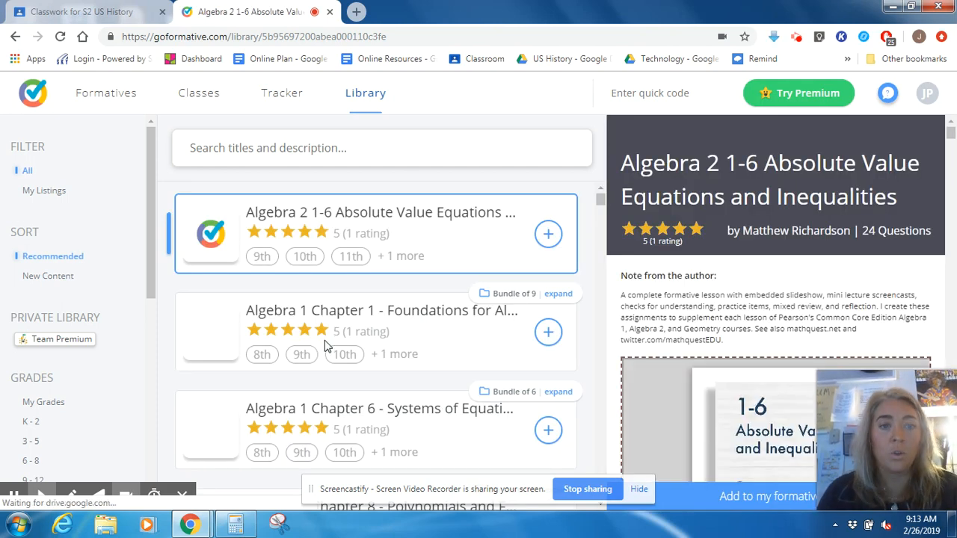
Open the 6.1920's Overview Questions formative and examine its reading pages and the essay questions attached to them.
left_click(123, 95)
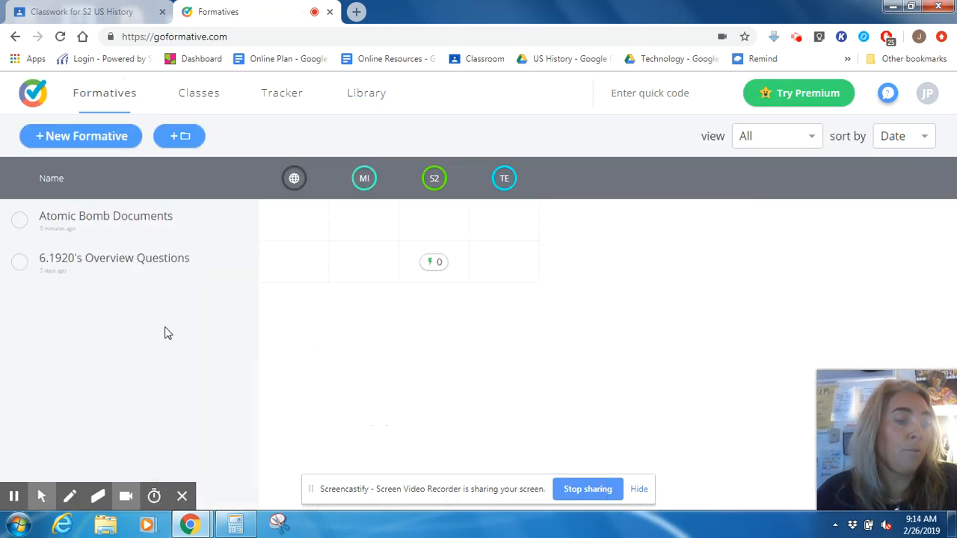
left_click(102, 264)
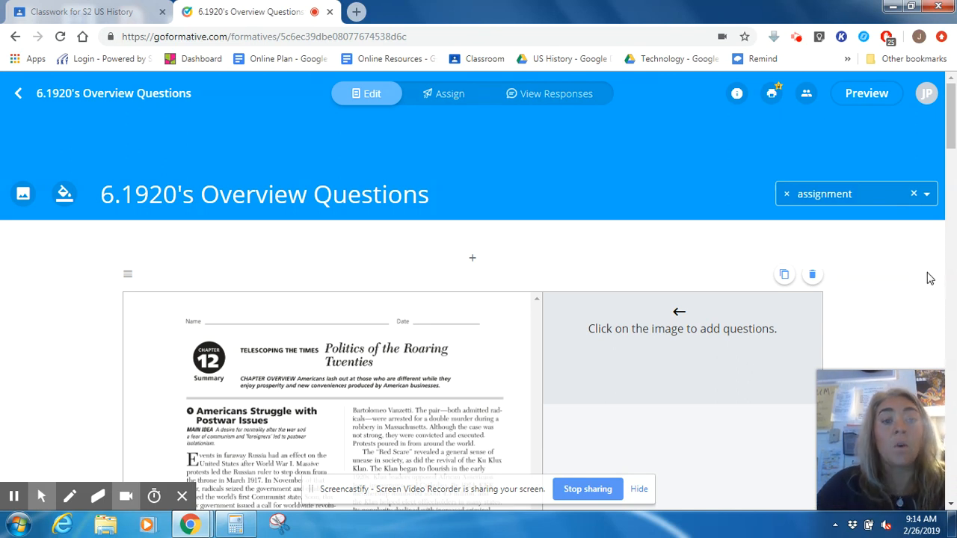
scroll(930, 278, "down", 3)
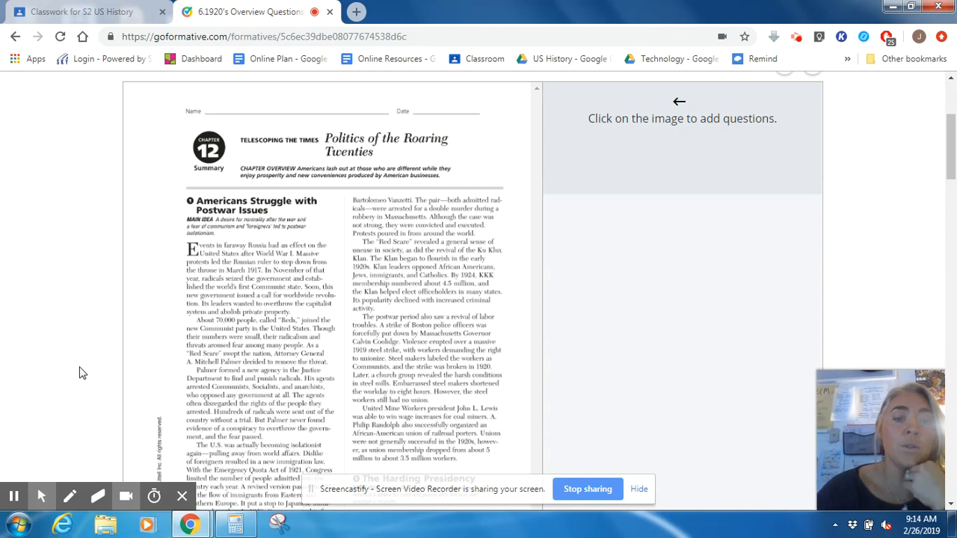
scroll(335, 289, "up", 2)
scroll(335, 292, "down", 10)
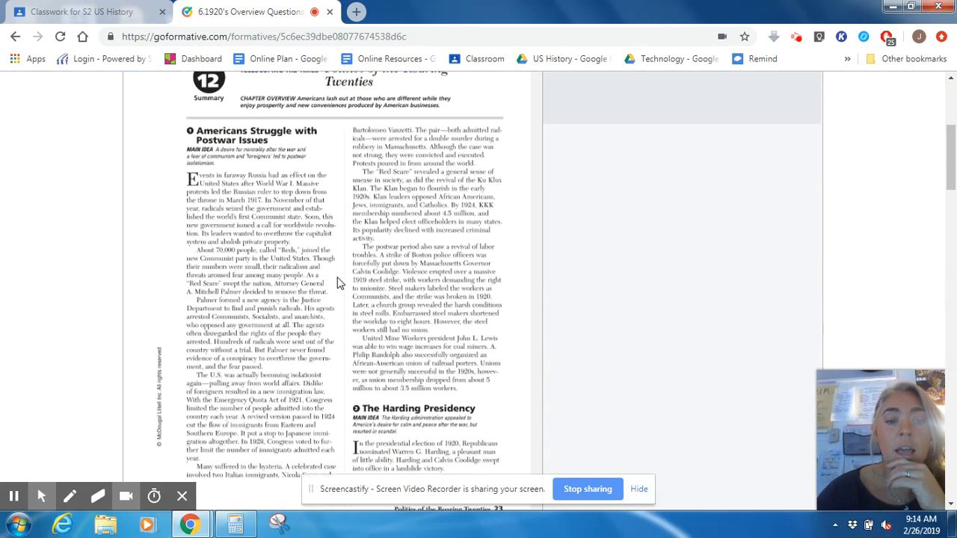
scroll(334, 291, "down", 4)
scroll(333, 276, "up", 4)
scroll(351, 247, "down", 4)
scroll(747, 314, "up", 3)
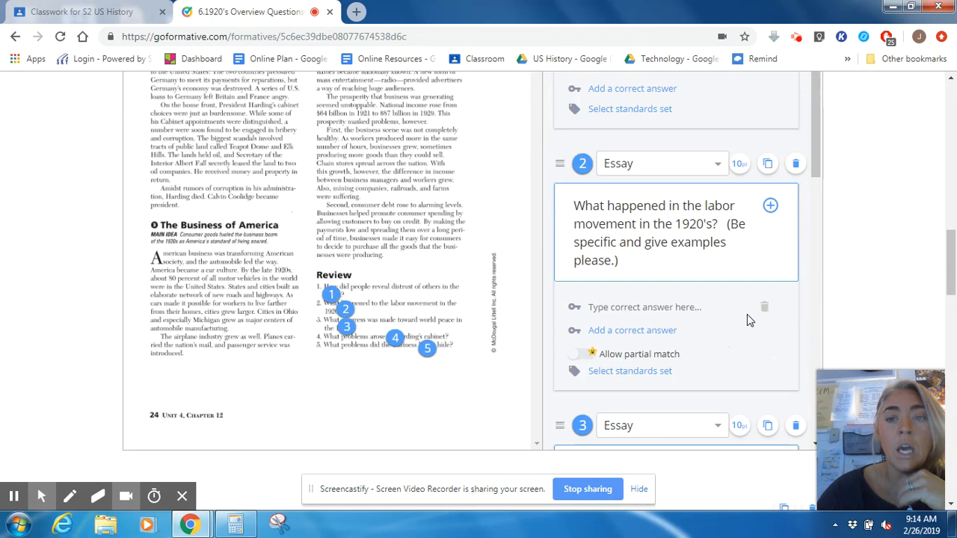
scroll(691, 228, "up", 2)
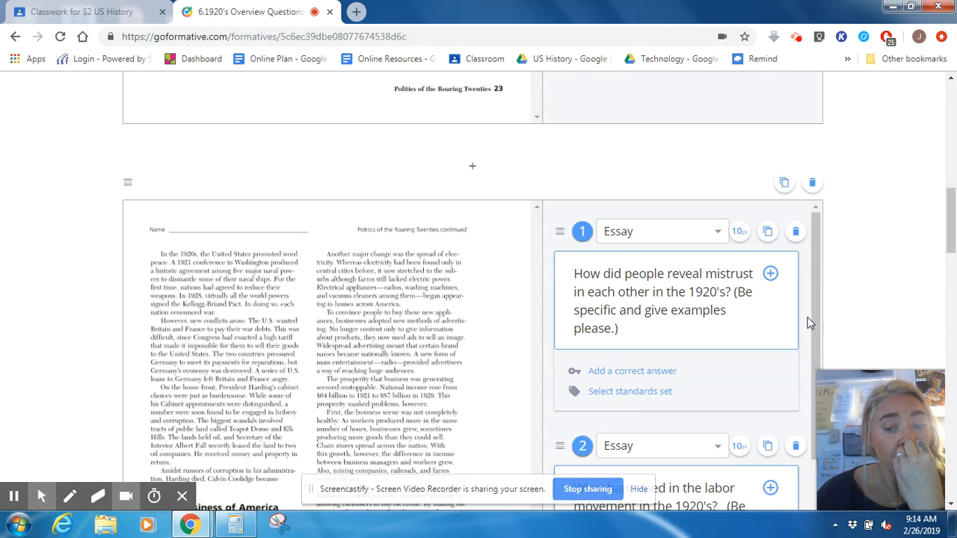
Browse the question types offered for essay question 2 about the labor movement, leaving it as Essay.
scroll(893, 305, "down", 6)
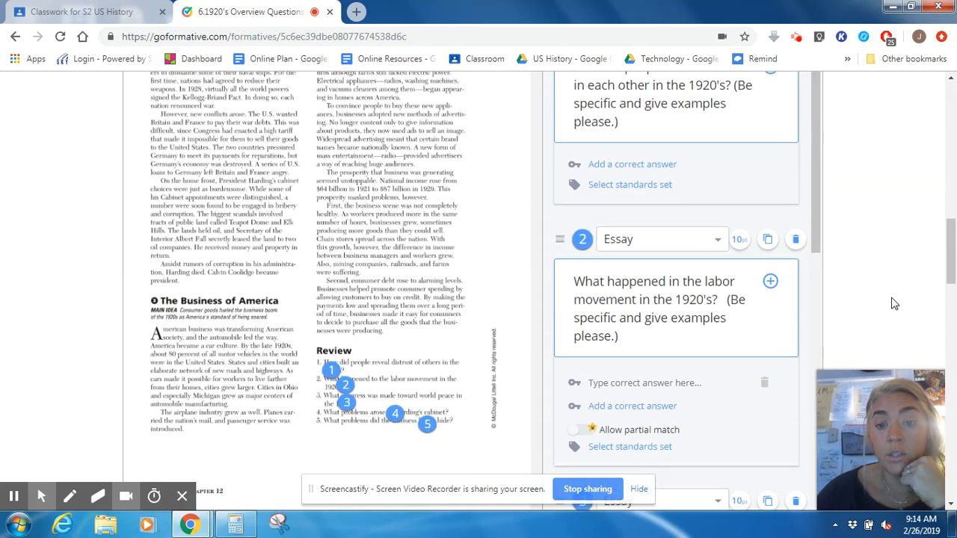
scroll(893, 301, "up", 3)
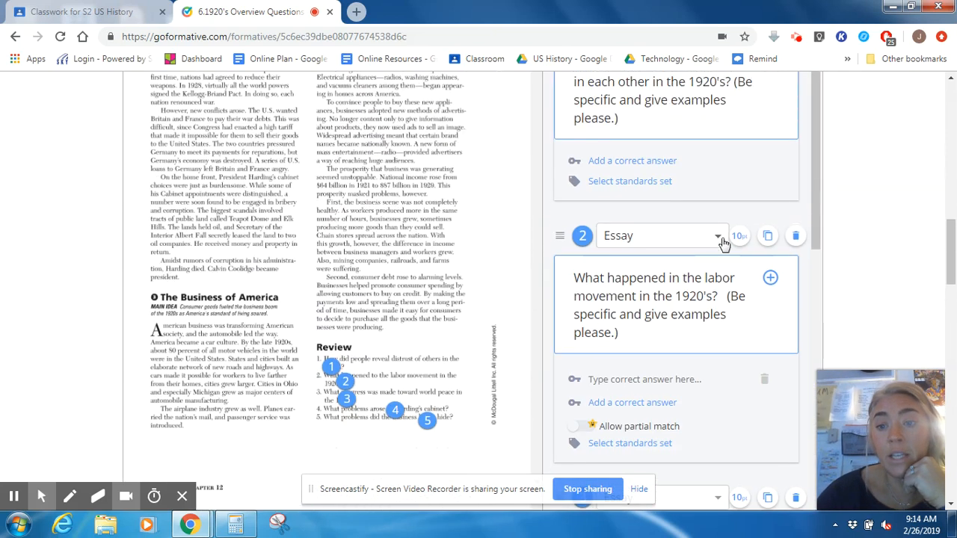
left_click(716, 238)
scroll(677, 338, "down", 1)
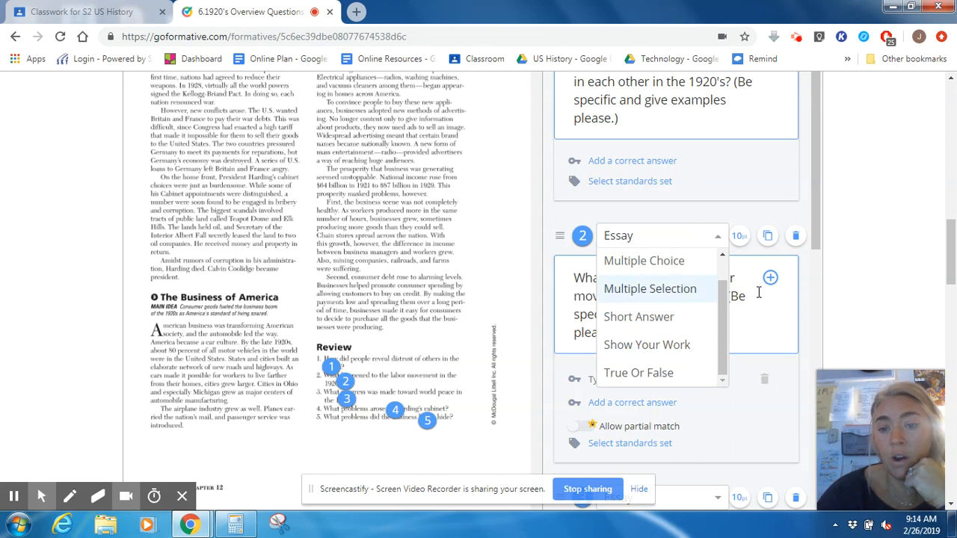
scroll(881, 315, "up", 5)
Review the remaining reading pages and essay questions of the 1920's overview, and return to the list of formatives.
scroll(896, 293, "down", 15)
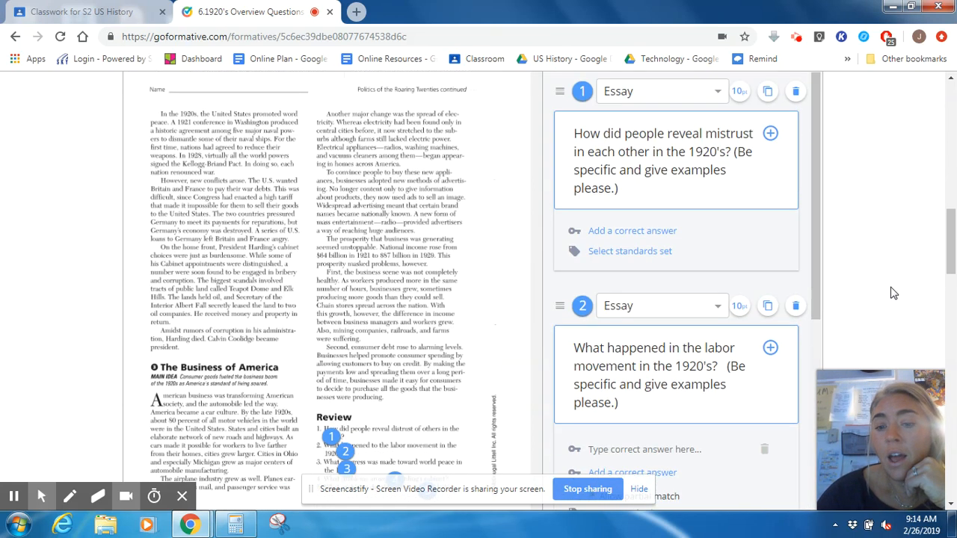
scroll(886, 295, "down", 12)
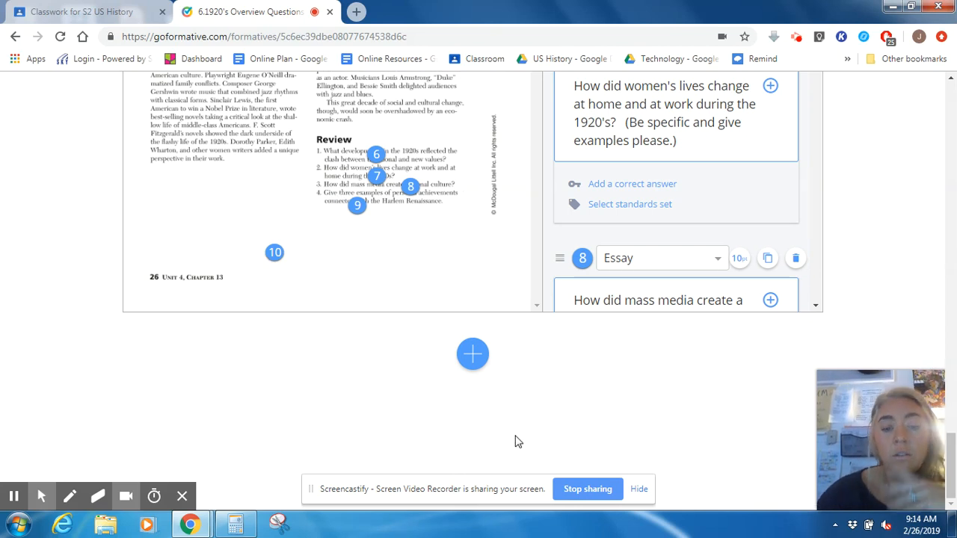
scroll(407, 237, "up", 5)
scroll(408, 237, "up", 15)
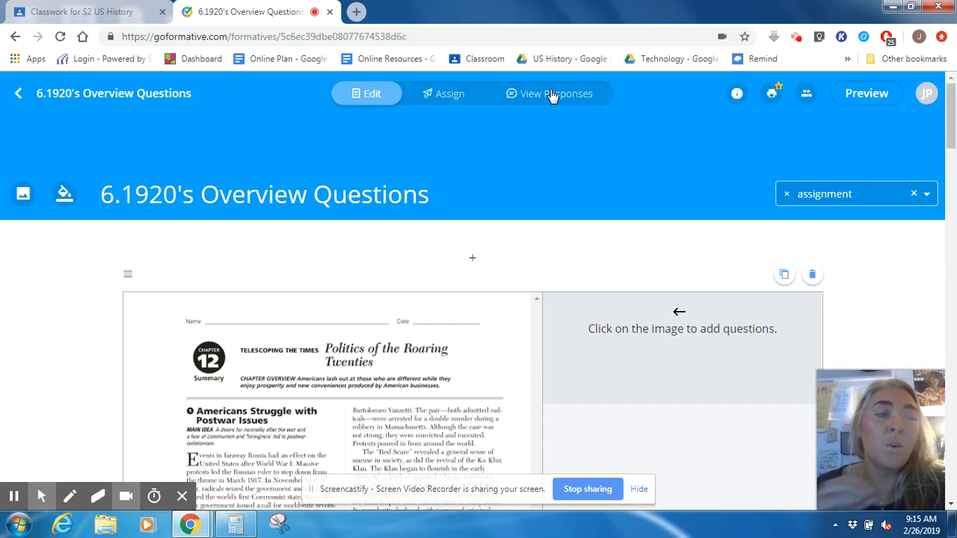
left_click(20, 90)
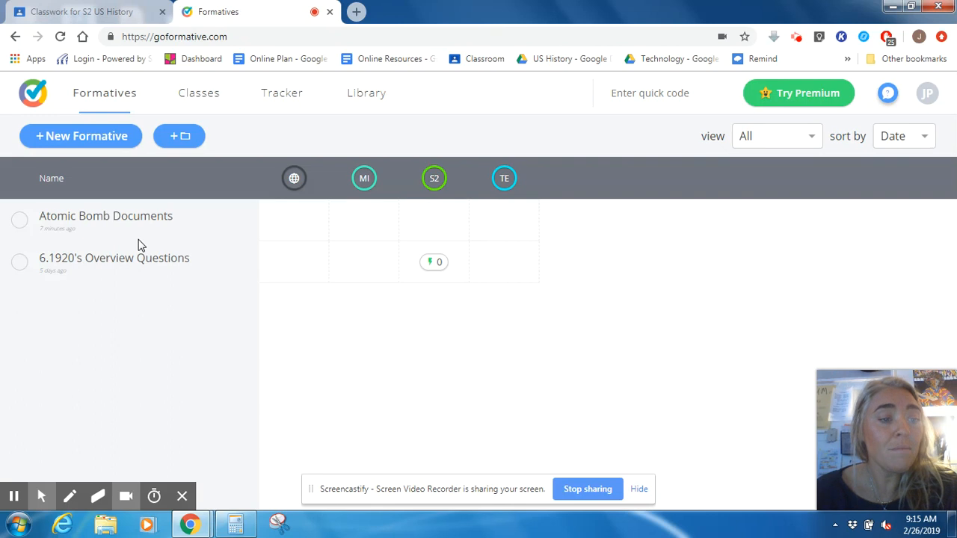
Open the Atomic Bomb Documents formative and view the content and question types that can be placed on its first page.
left_click(140, 216)
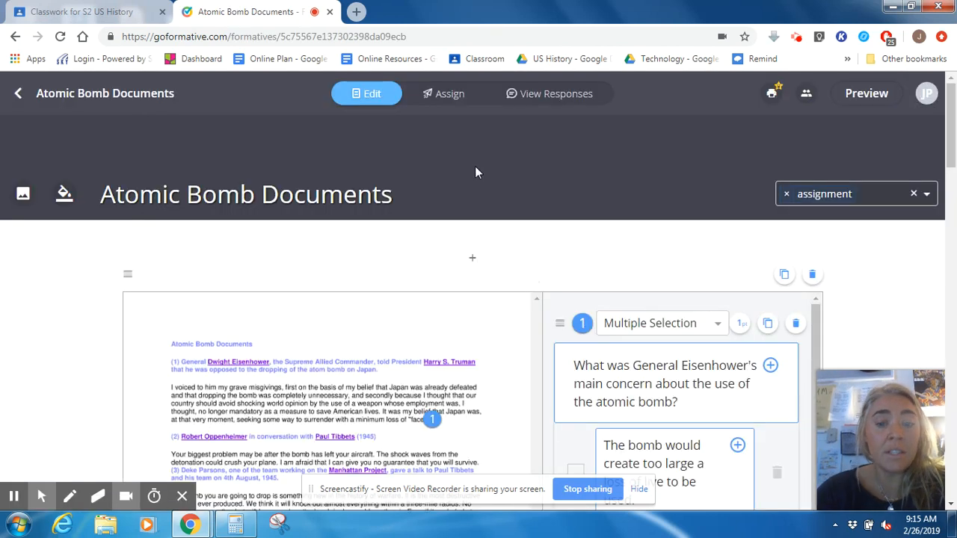
scroll(764, 315, "down", 1)
scroll(895, 311, "down", 3)
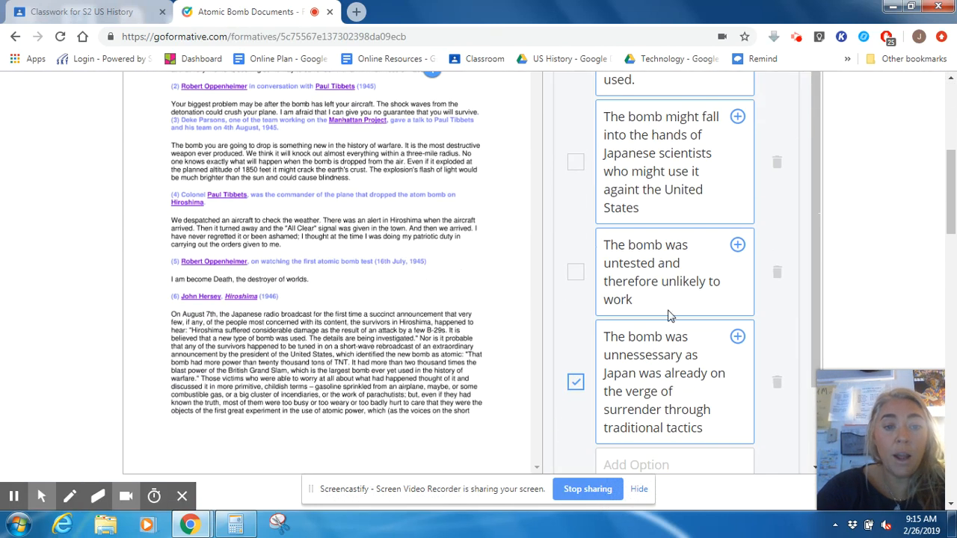
left_click(334, 227)
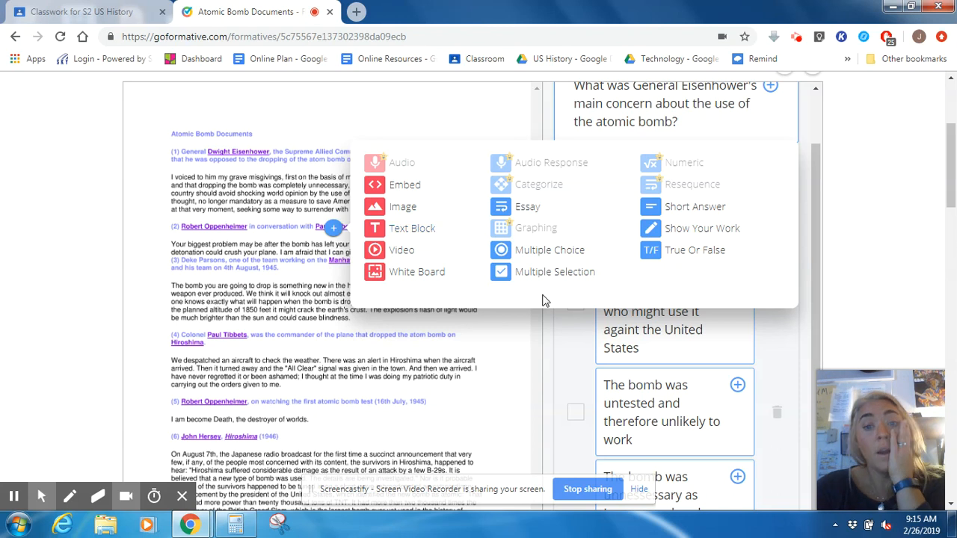
left_click(890, 236)
Examine the document pages and multiple-selection questions of Atomic Bomb Documents, and return to the list of formatives.
scroll(890, 188, "down", 5)
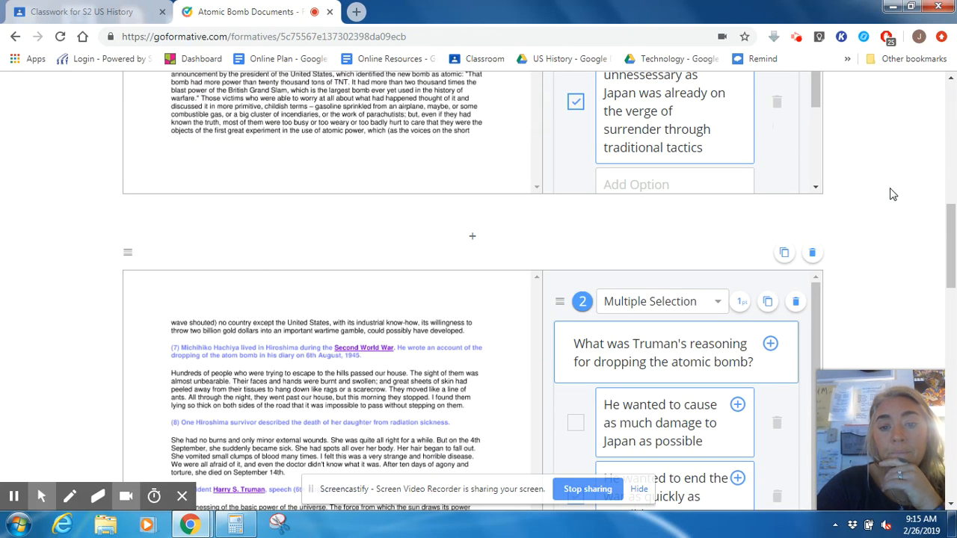
scroll(890, 195, "down", 10)
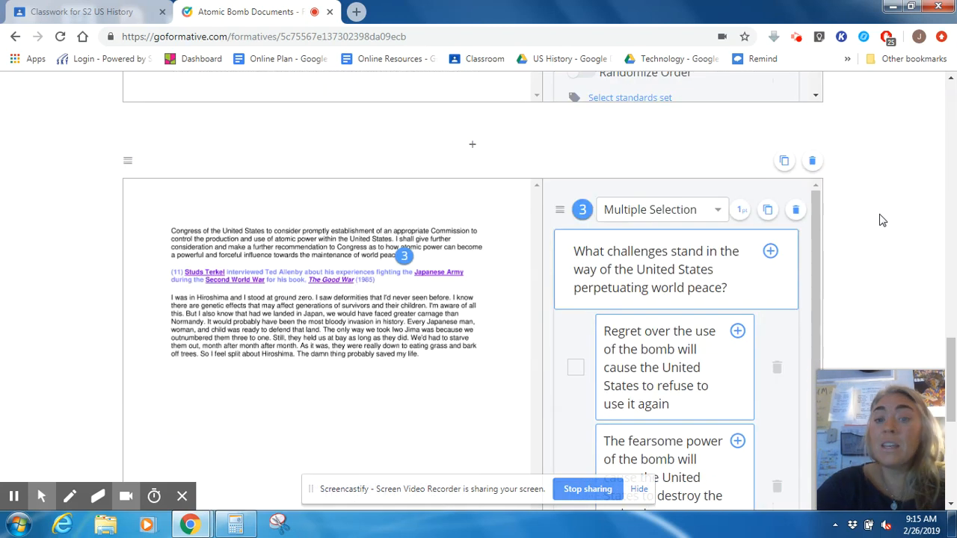
scroll(860, 219, "down", 5)
scroll(722, 244, "down", 3)
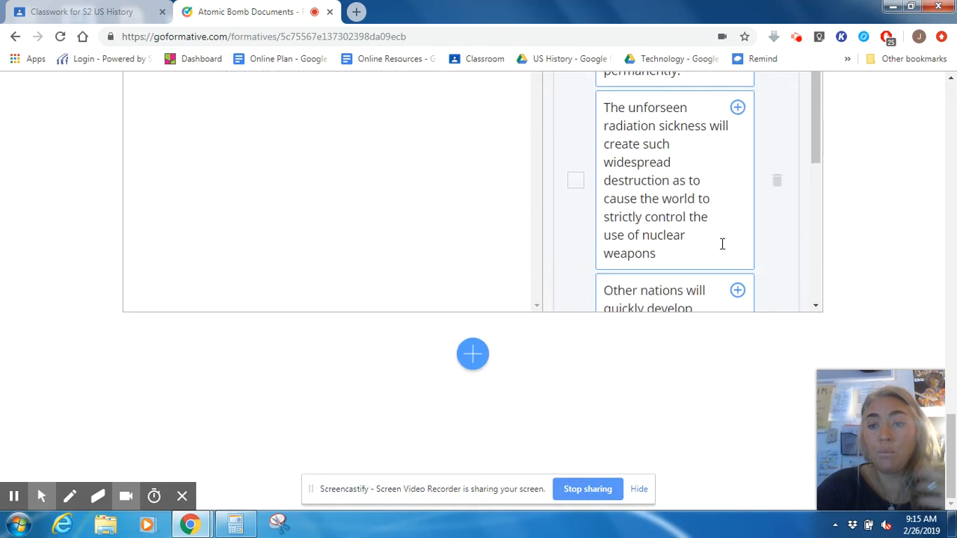
scroll(914, 229, "up", 5)
scroll(921, 219, "up", 8)
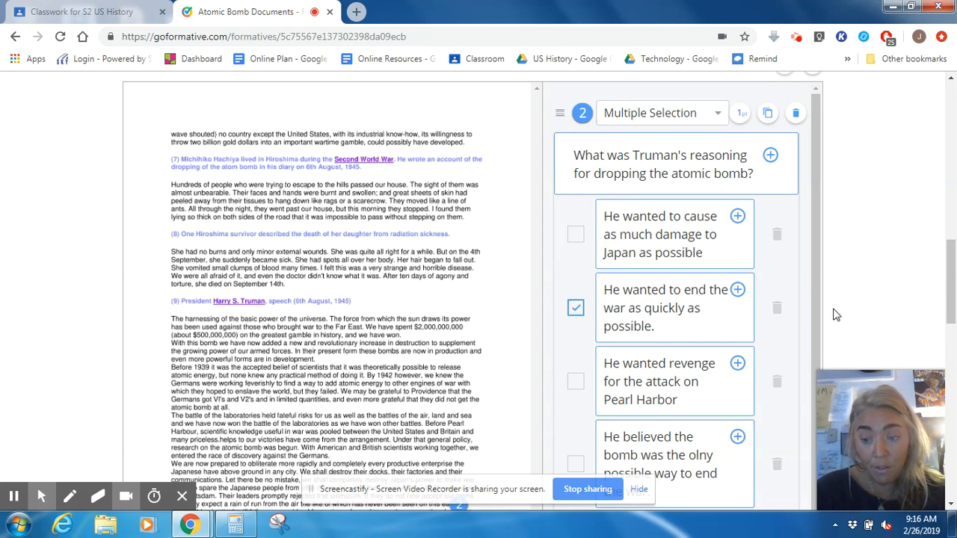
scroll(877, 297, "up", 6)
scroll(877, 296, "up", 5)
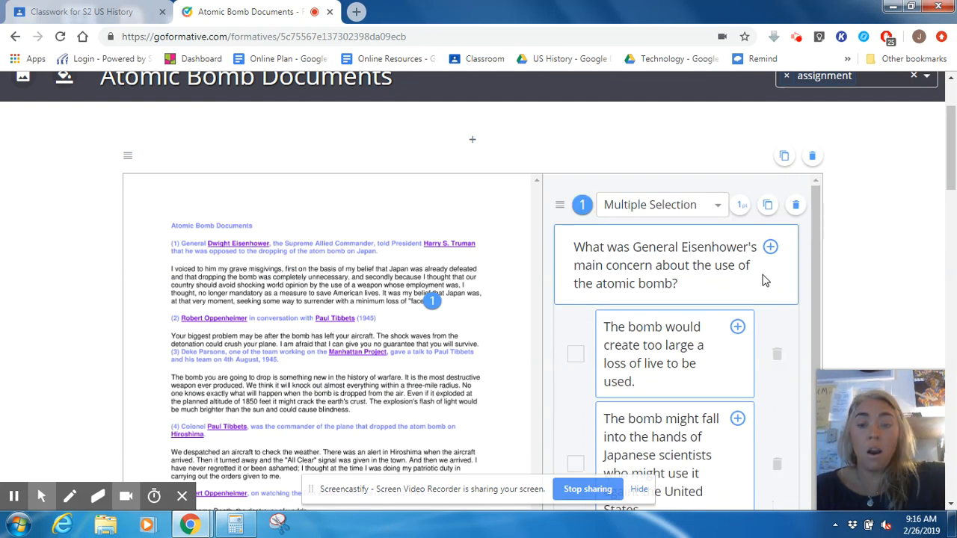
scroll(857, 301, "up", 1)
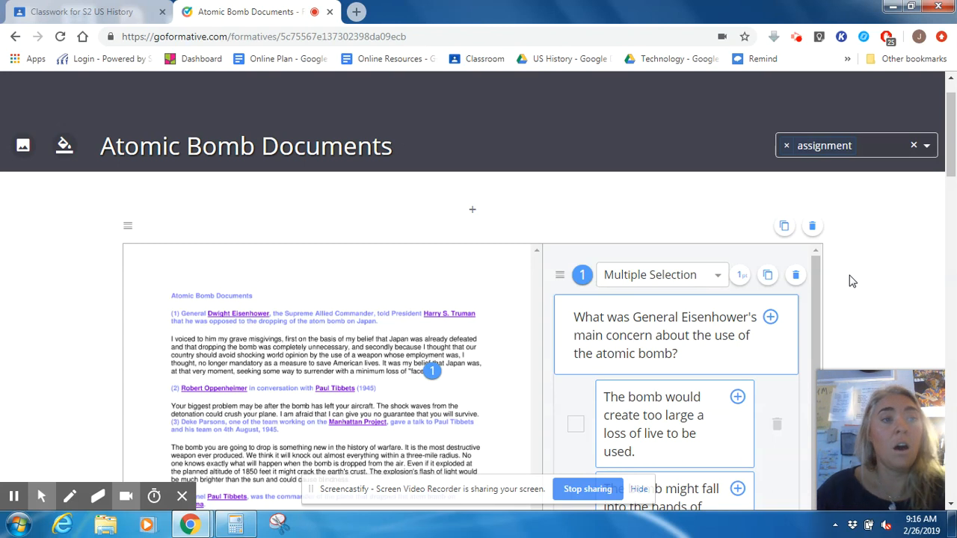
scroll(174, 134, "up", 1)
left_click(19, 93)
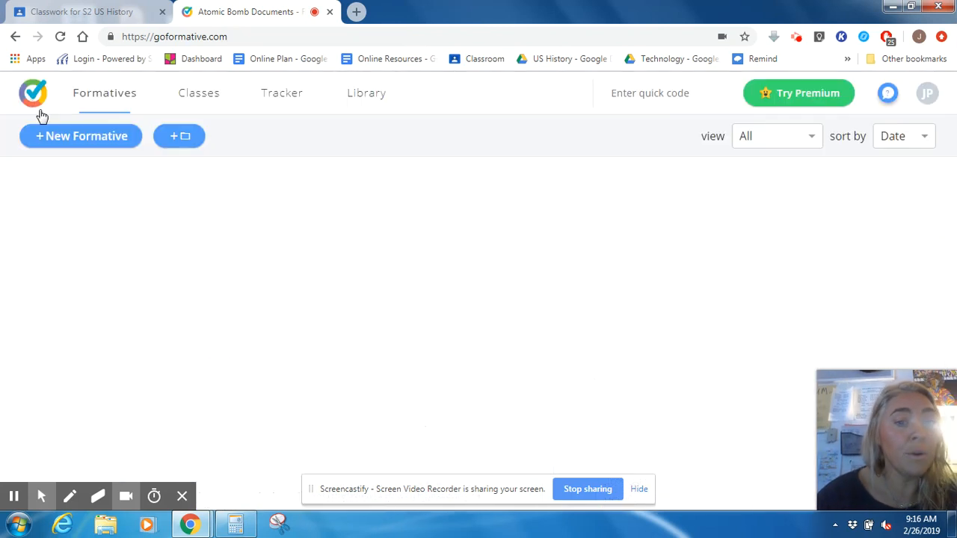
Create a new formative and title it Test.
left_click(107, 136)
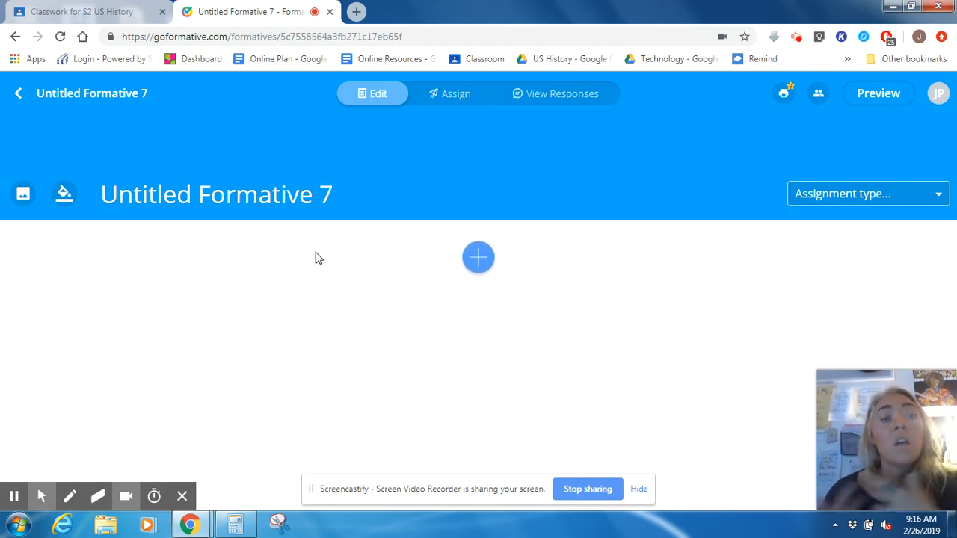
left_click(302, 196)
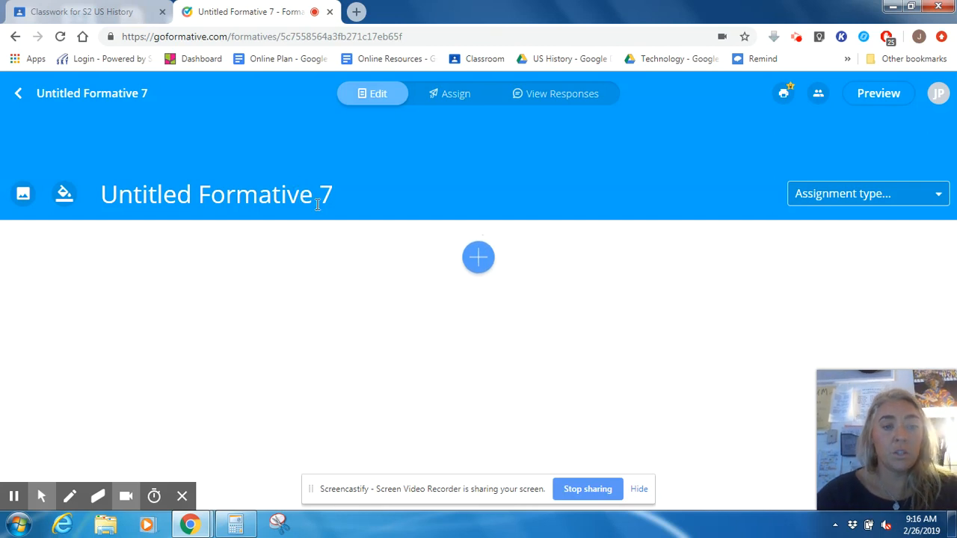
left_click(331, 196)
left_click_drag(331, 196, 73, 213)
type("Test")
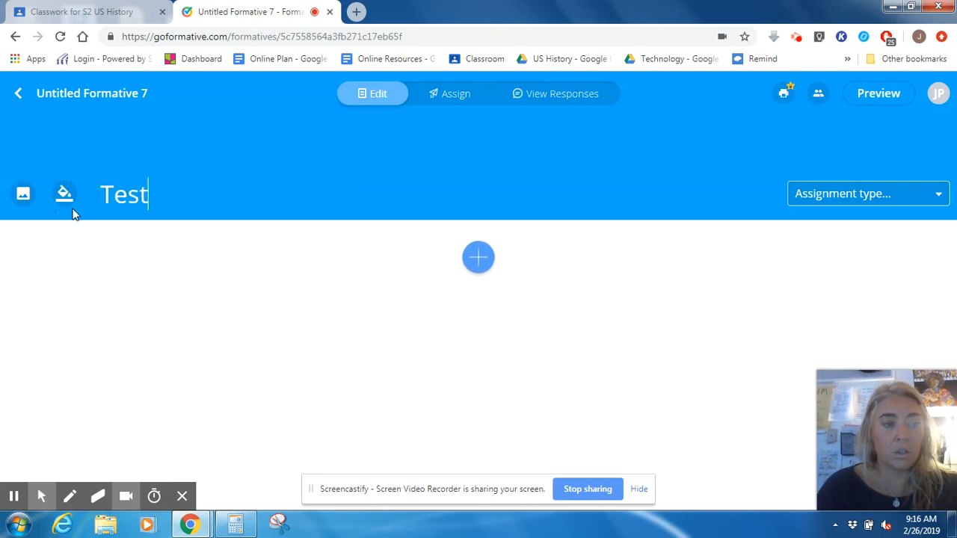
left_click(312, 306)
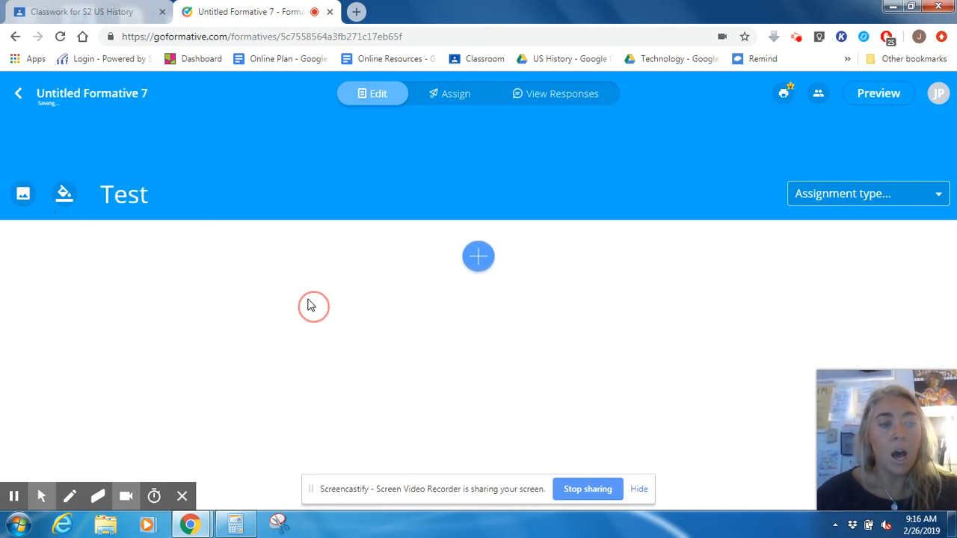
View the header colour choices and try to use 1920sSlangIntroActivity.pdf as the header image.
left_click(63, 193)
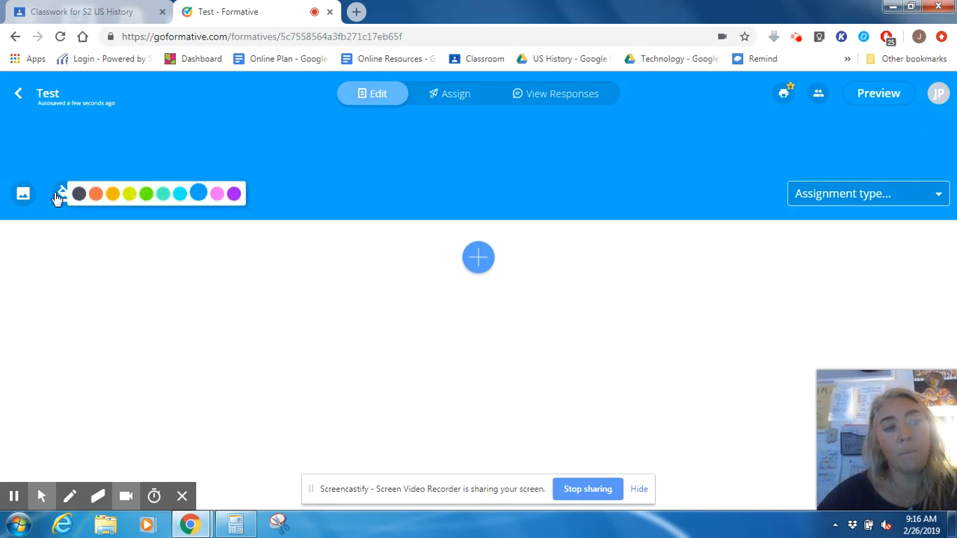
left_click(25, 195)
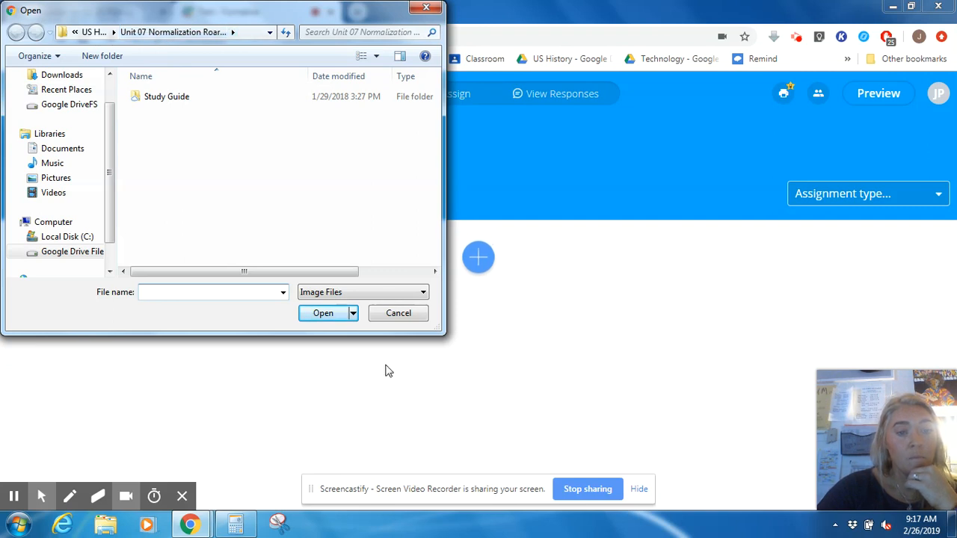
left_click(386, 292)
left_click(351, 316)
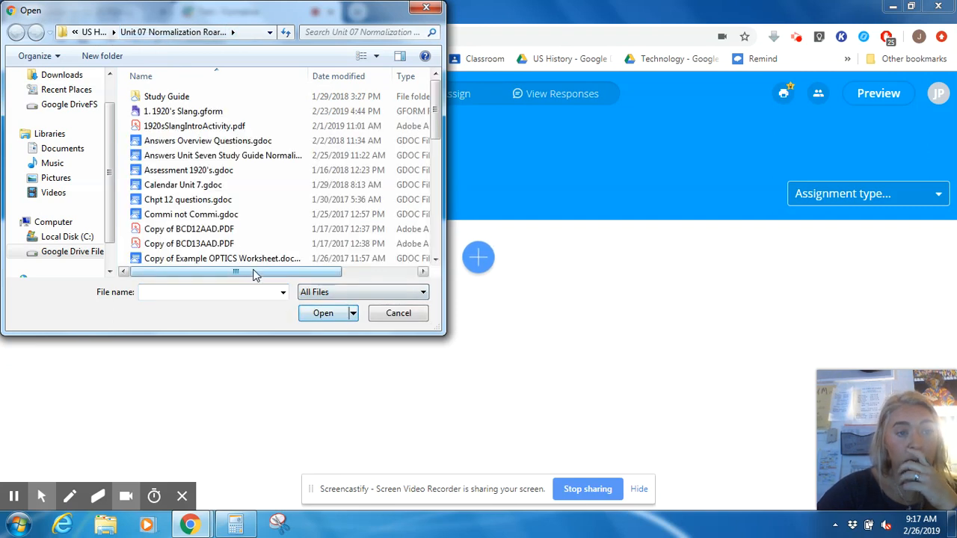
double_click(224, 126)
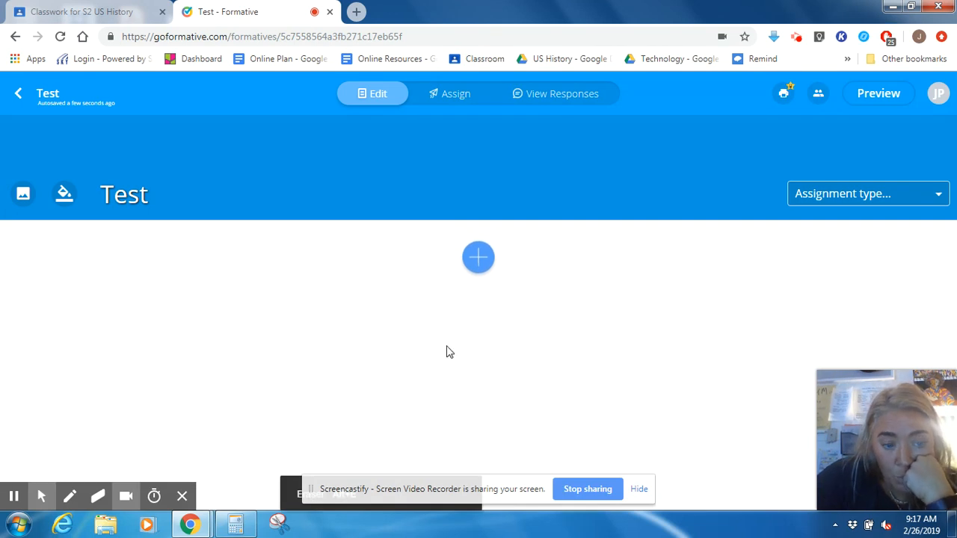
Add an Enhance a PDF/Doc item to the Test formative and upload 1920sSlangIntroActivity.pdf into it.
left_click(479, 259)
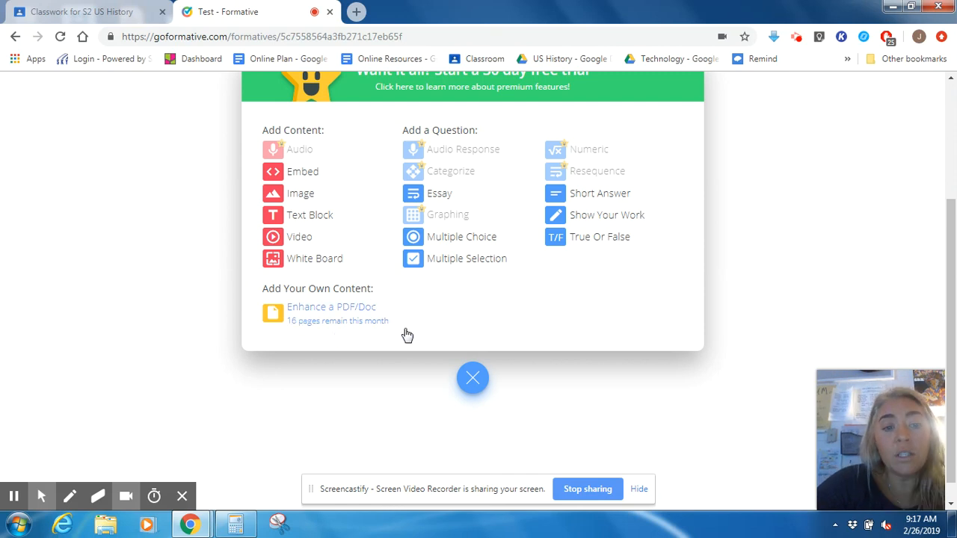
left_click(322, 320)
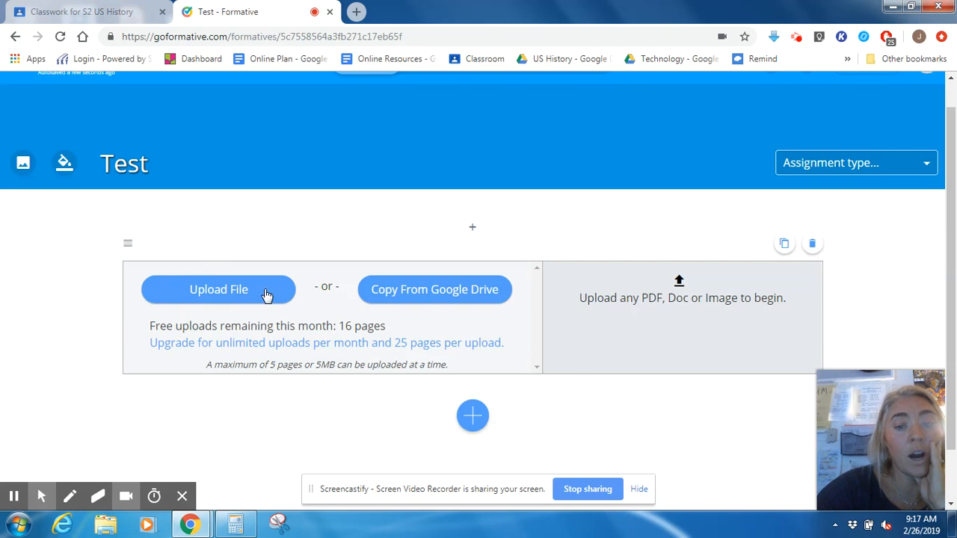
left_click(228, 297)
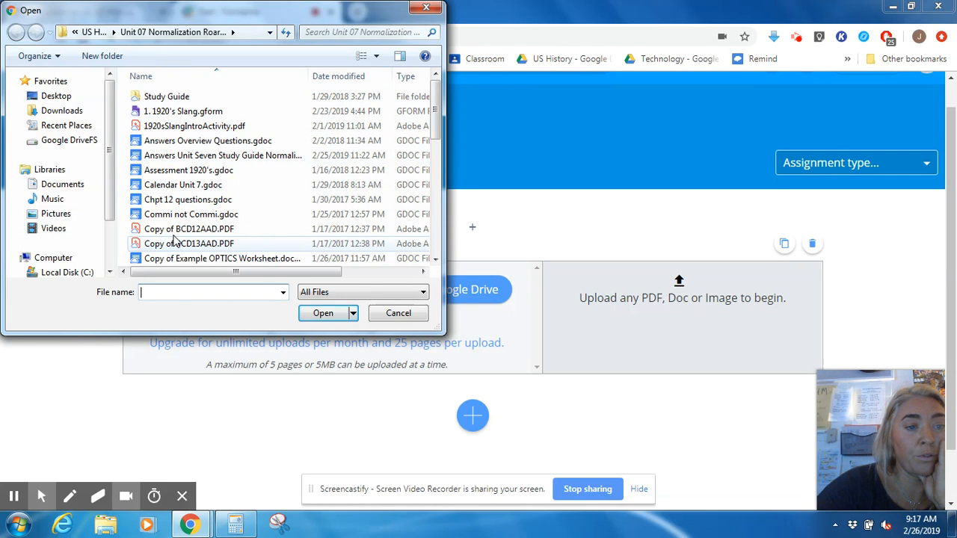
left_click(191, 127)
left_click(315, 314)
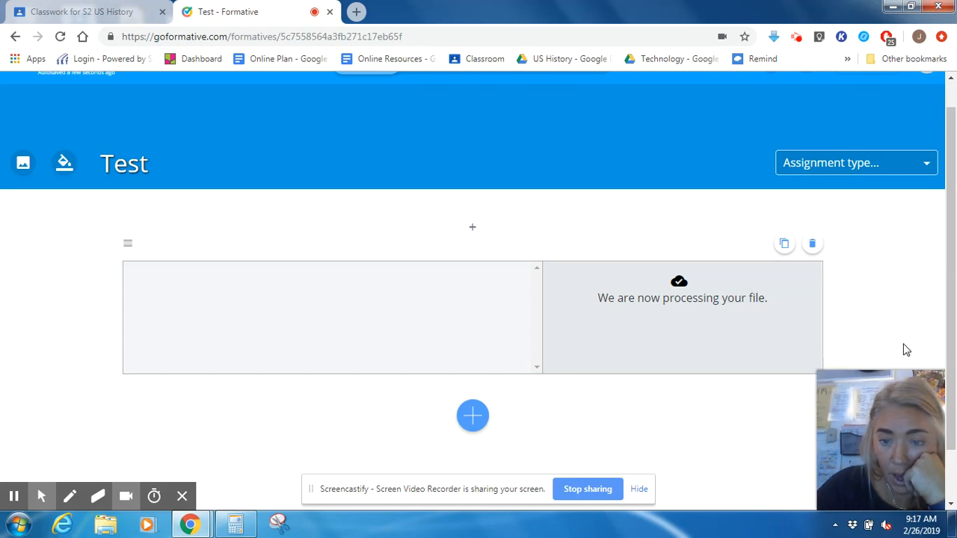
View the content and question types that can be added below the uploaded pages, and close the list without choosing one.
left_click(473, 416)
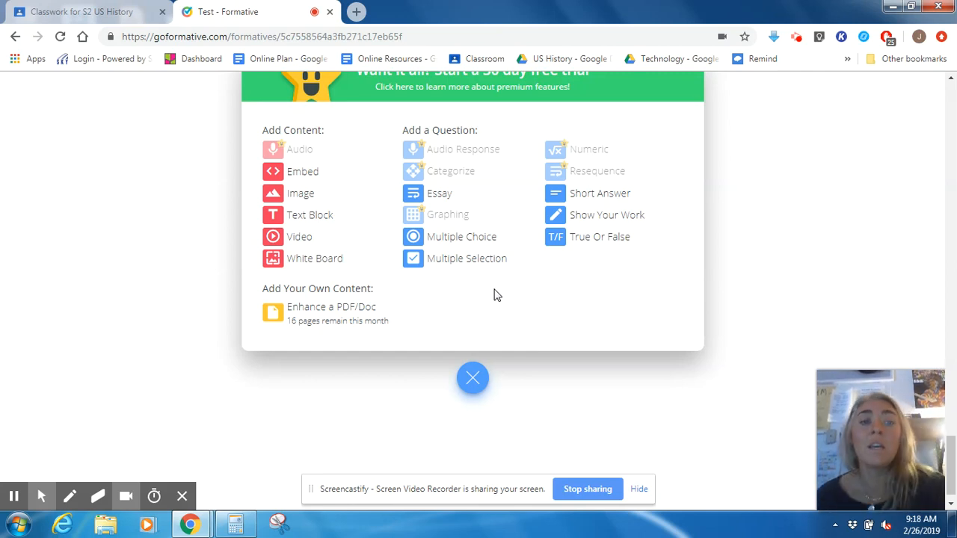
left_click(154, 246)
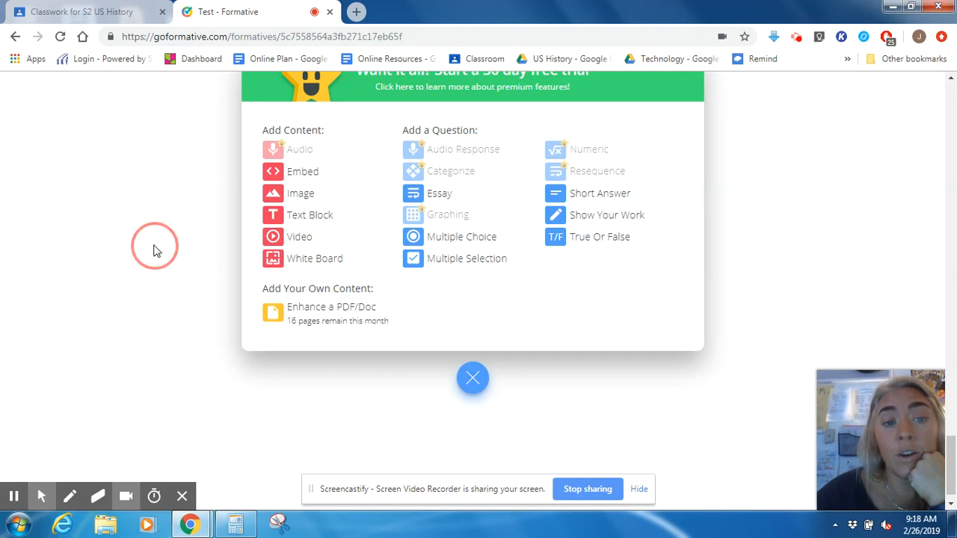
left_click(466, 381)
Remove the page with the paid-download copyright notice from the Test formative.
scroll(650, 366, "up", 3)
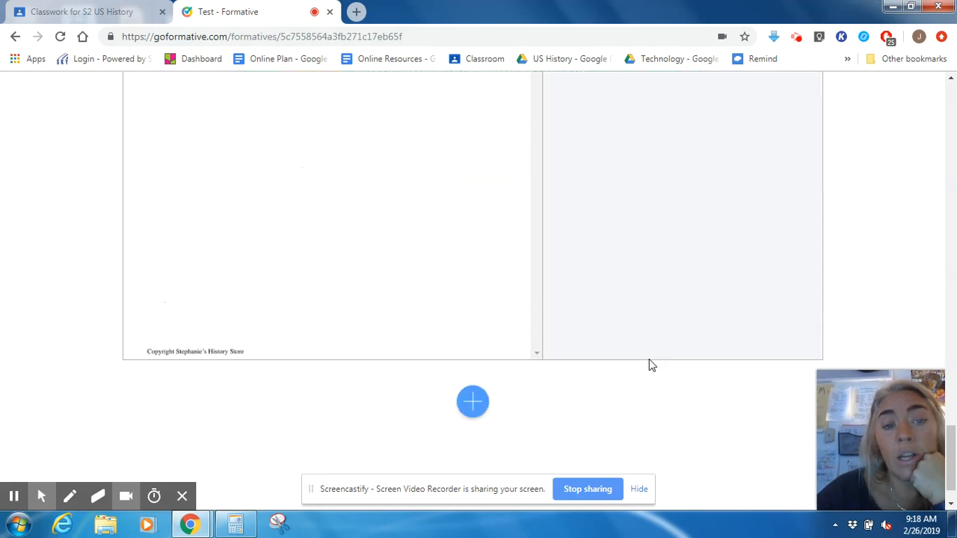
scroll(634, 337, "up", 3)
scroll(368, 352, "down", 2)
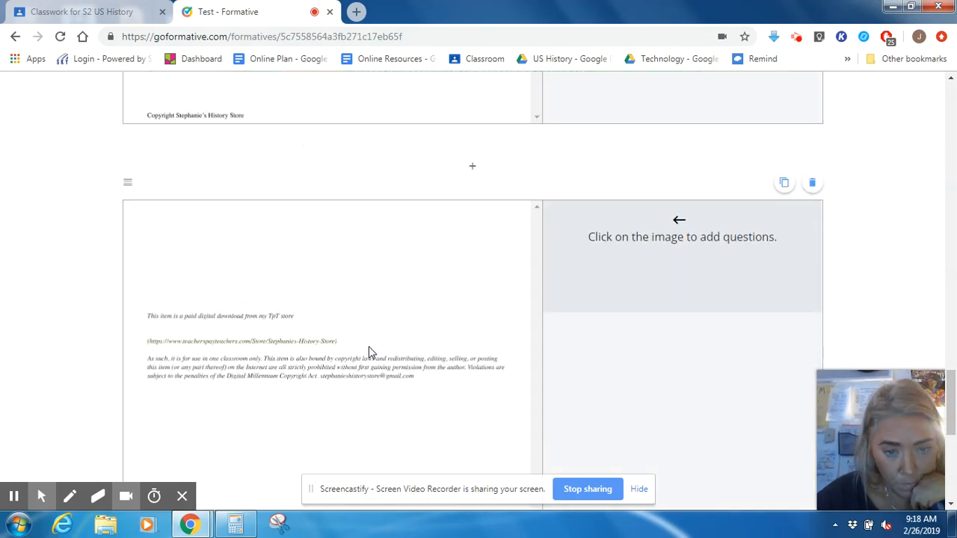
scroll(486, 307, "up", 3)
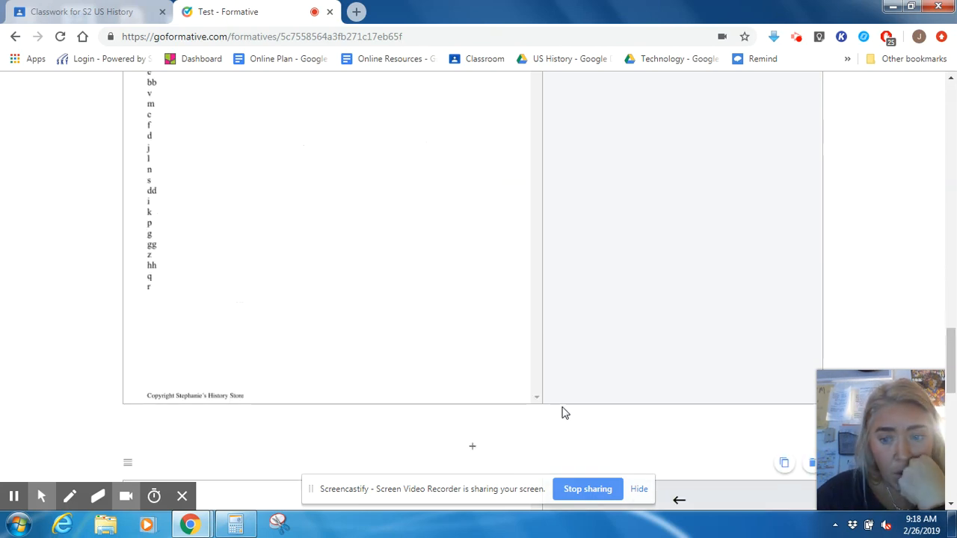
scroll(584, 374, "down", 5)
scroll(825, 218, "up", 2)
left_click(816, 186)
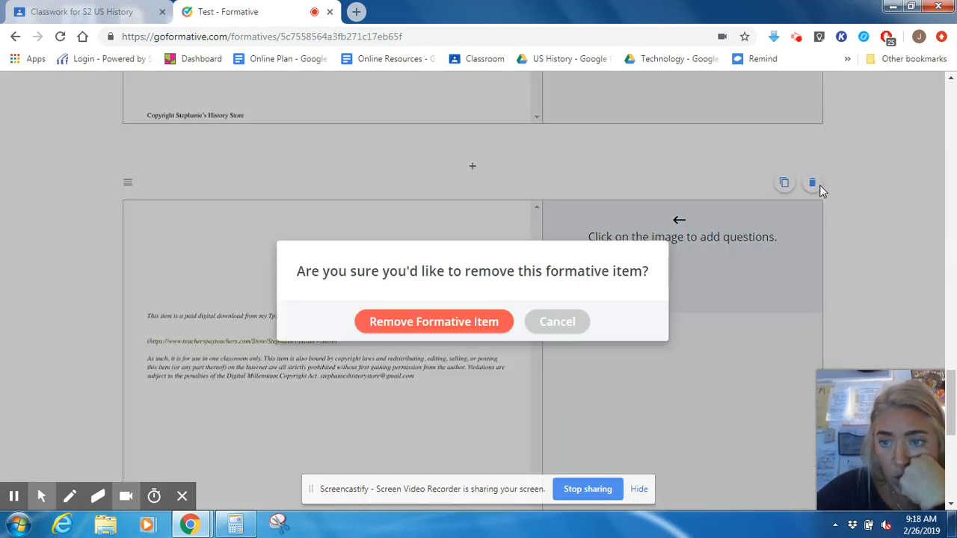
left_click(461, 332)
Remove the Answers page from the formative.
scroll(745, 338, "up", 7)
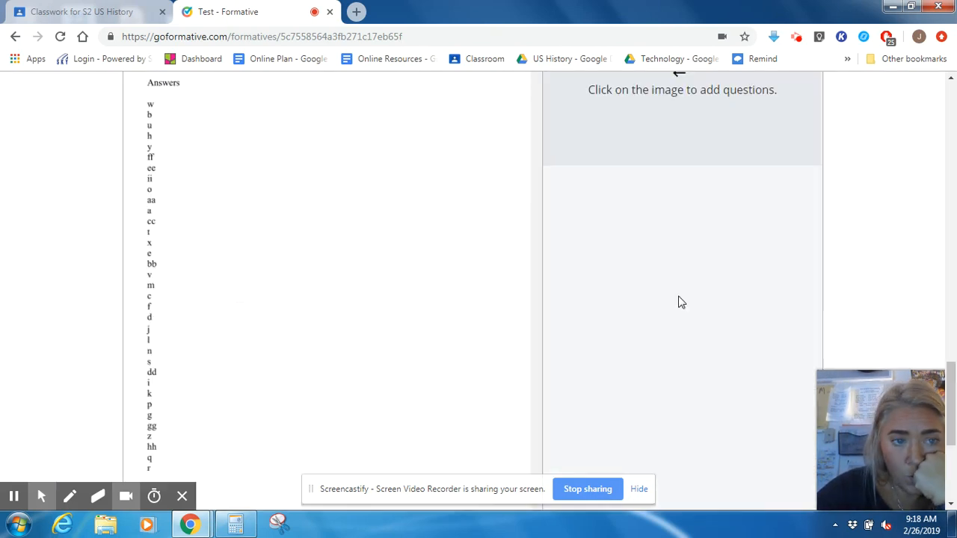
left_click(813, 253)
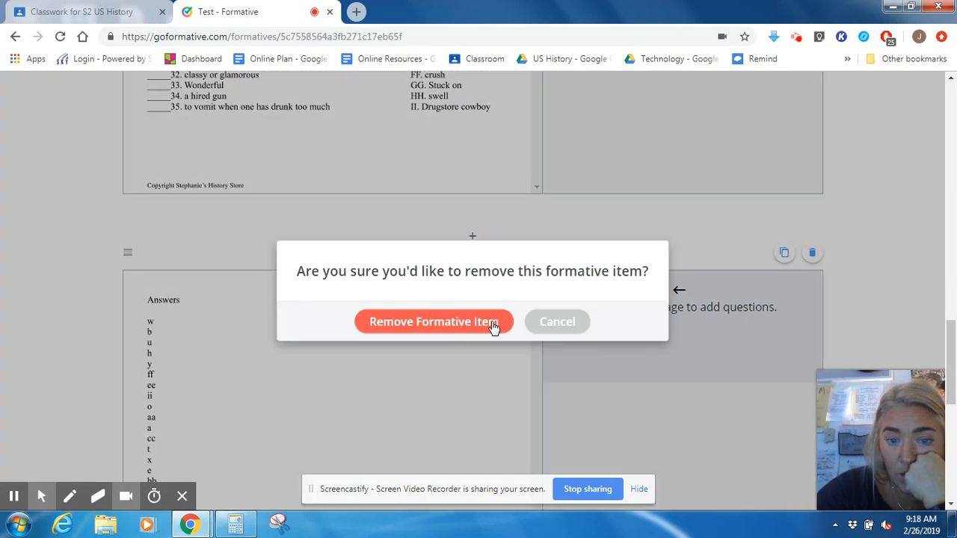
left_click(448, 325)
Remove the cover page titled The Roaring 1920s Slang Intro Activity from the formative.
scroll(701, 320, "up", 3)
scroll(701, 321, "up", 7)
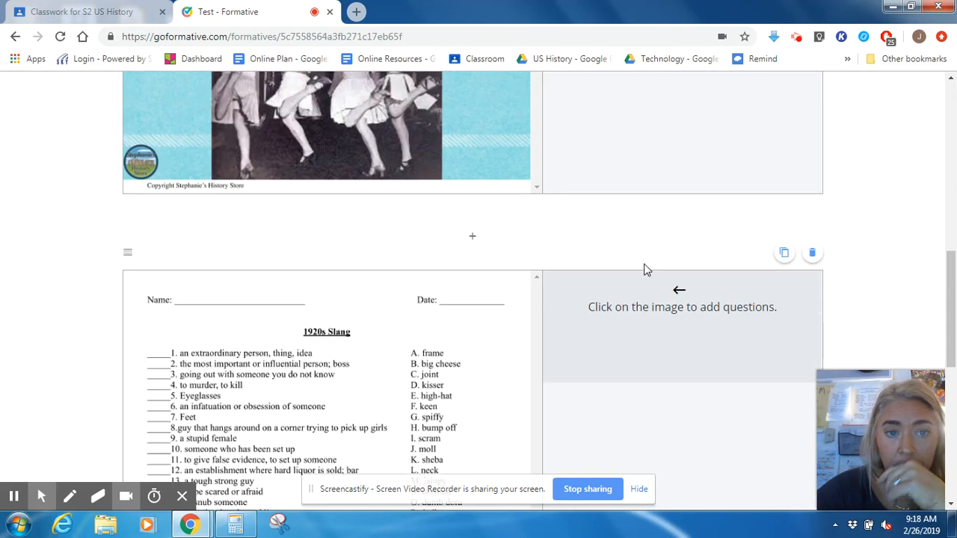
scroll(684, 191, "up", 1)
scroll(748, 165, "down", 2)
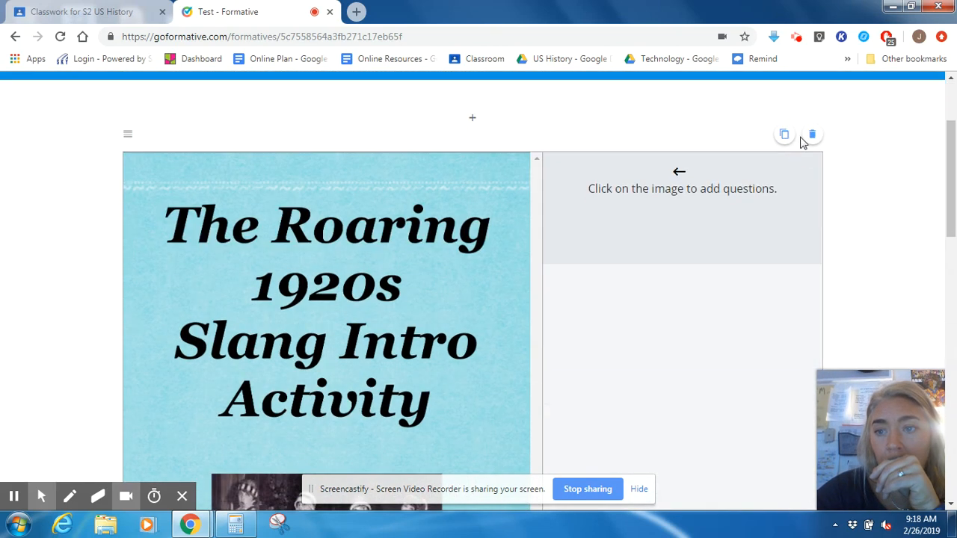
left_click(812, 135)
left_click(476, 324)
Add a Multiple Choice question at the blank beside item 1 of the 1920s Slang worksheet.
scroll(853, 274, "down", 2)
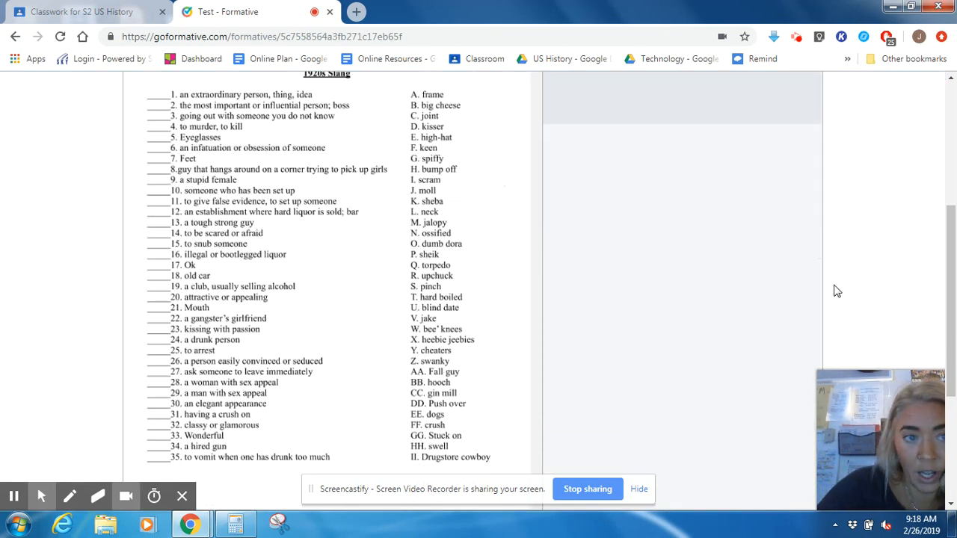
scroll(829, 288, "up", 1)
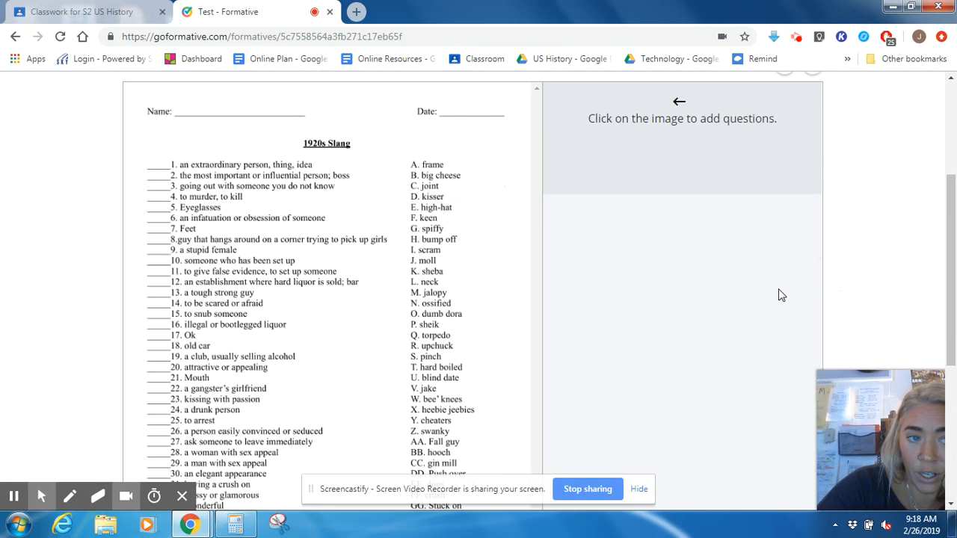
left_click(155, 167)
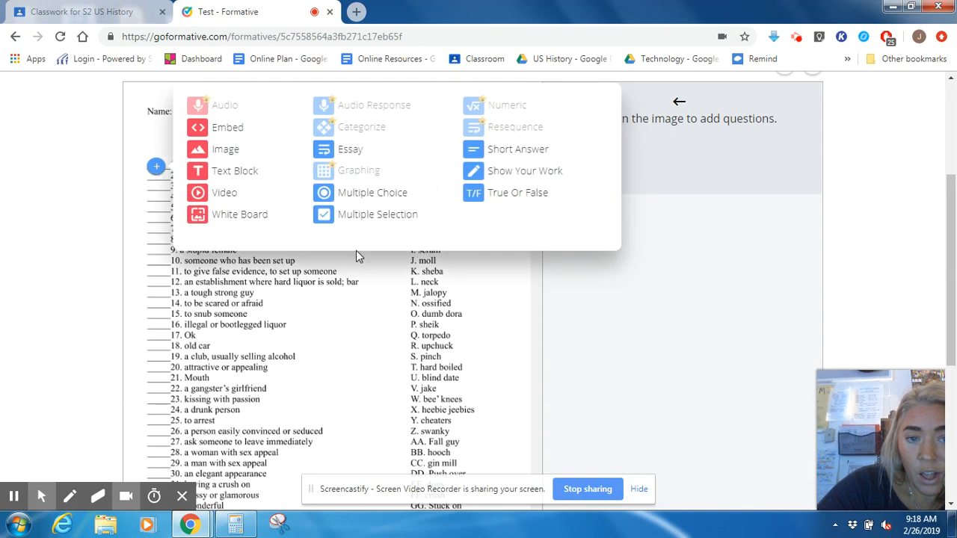
left_click(360, 196)
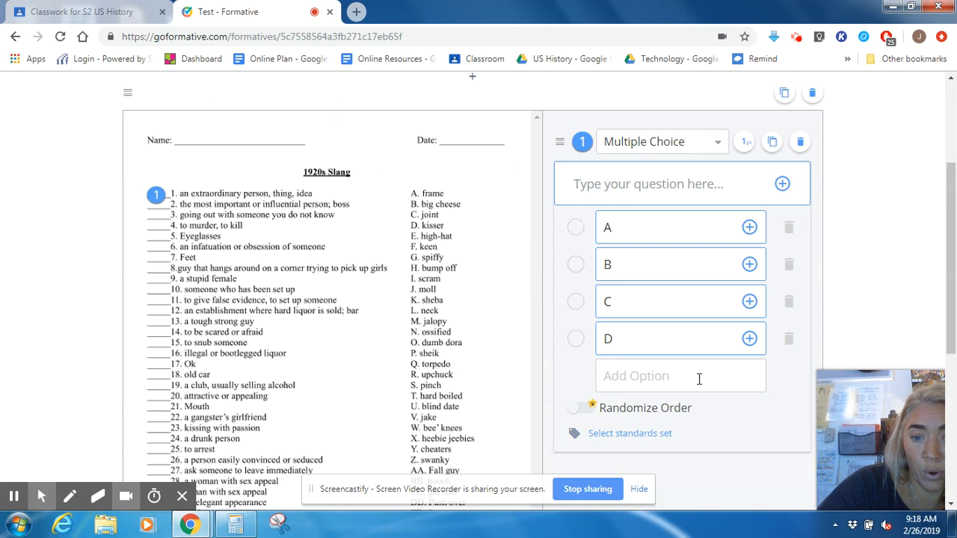
Change question 1's type to Multiple Selection.
left_click(669, 142)
scroll(663, 232, "down", 1)
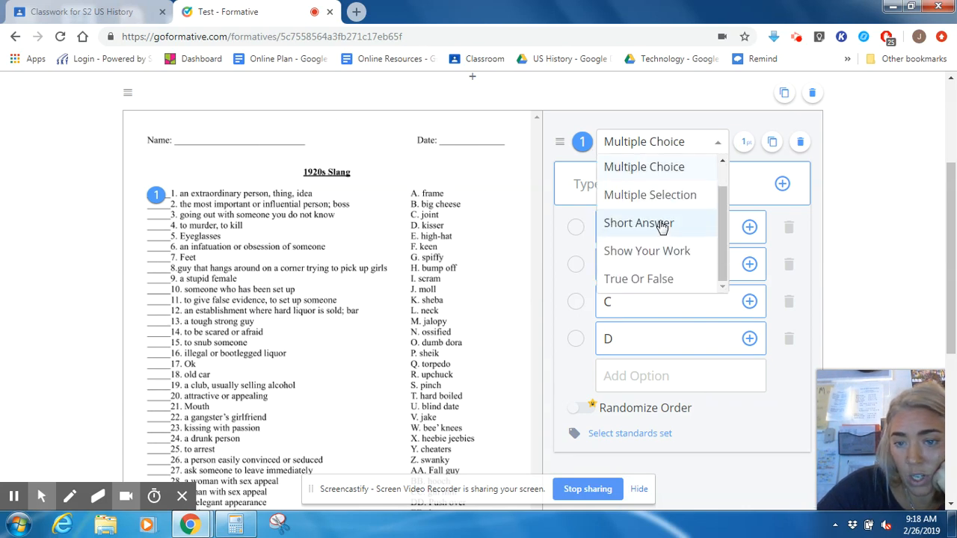
scroll(677, 256, "up", 1)
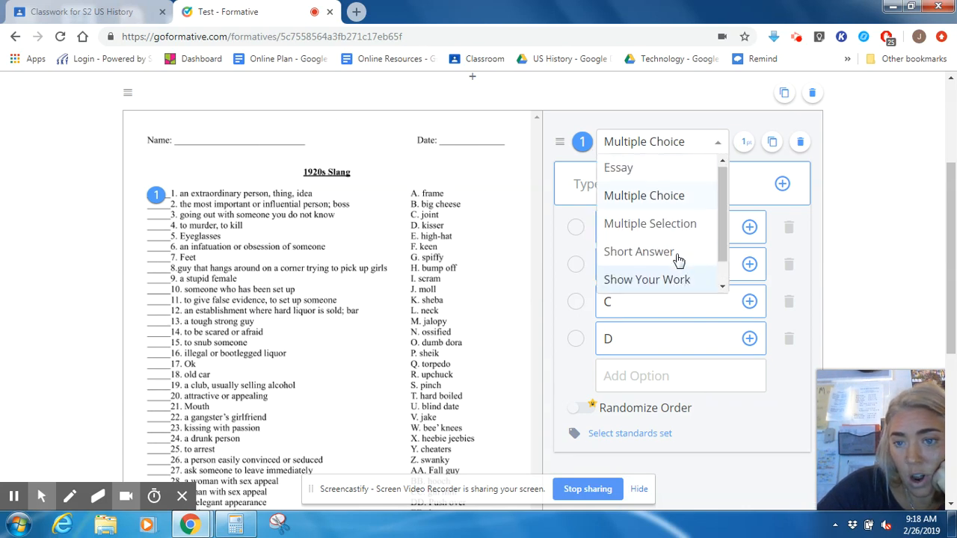
left_click(677, 224)
left_click(435, 323)
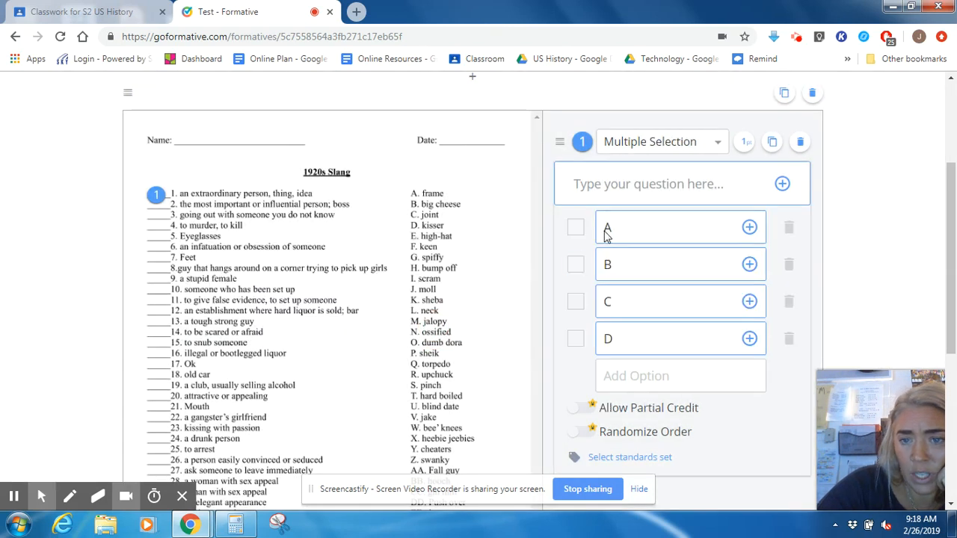
left_click(684, 142)
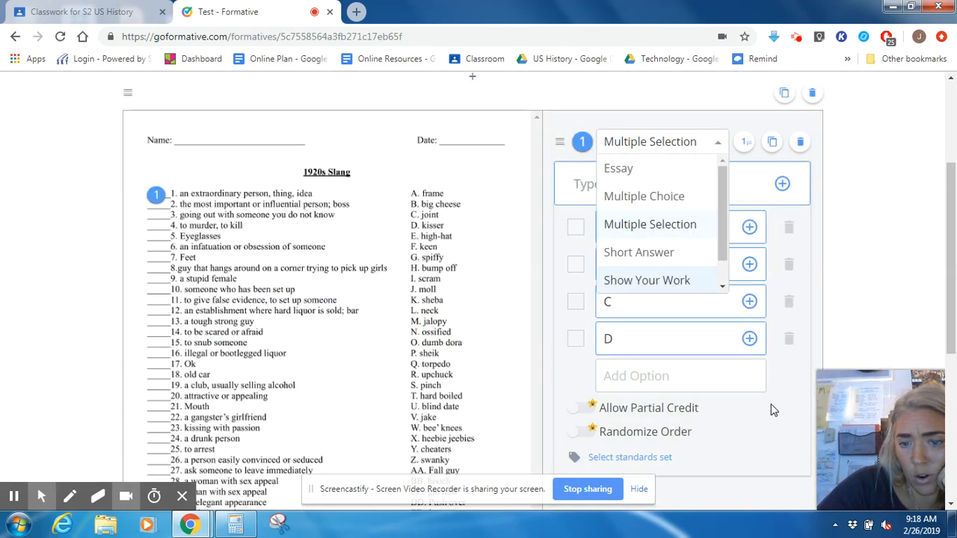
left_click(746, 431)
Try out question markers at the blanks of further slang items, such as item 8, without adding a question.
scroll(685, 321, "down", 1)
scroll(686, 314, "down", 3)
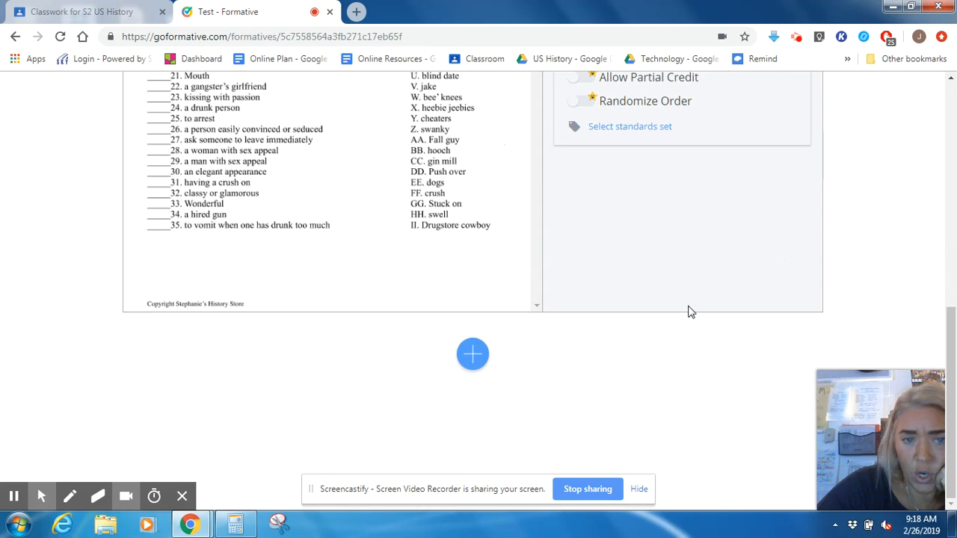
scroll(603, 284, "up", 4)
left_click(162, 157)
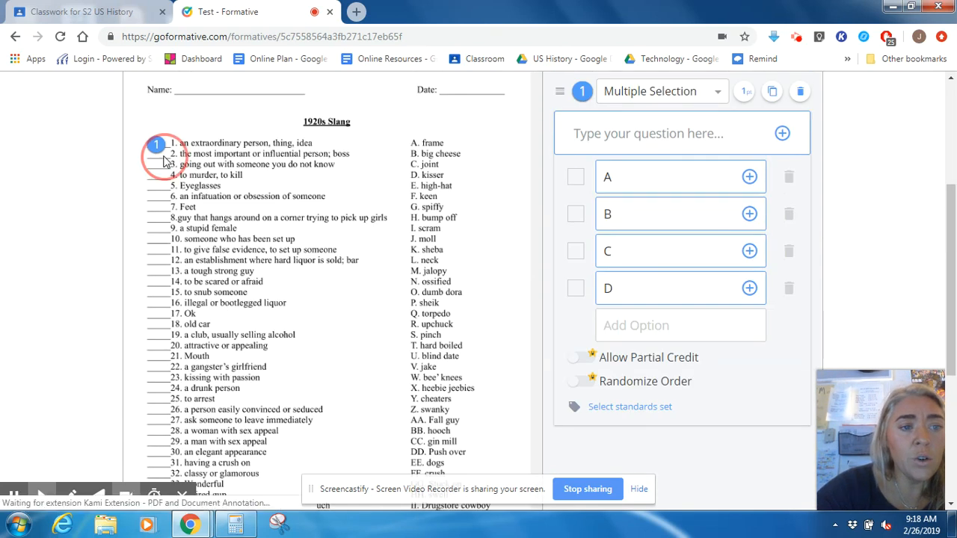
left_click(160, 175)
left_click(158, 186)
left_click(158, 216)
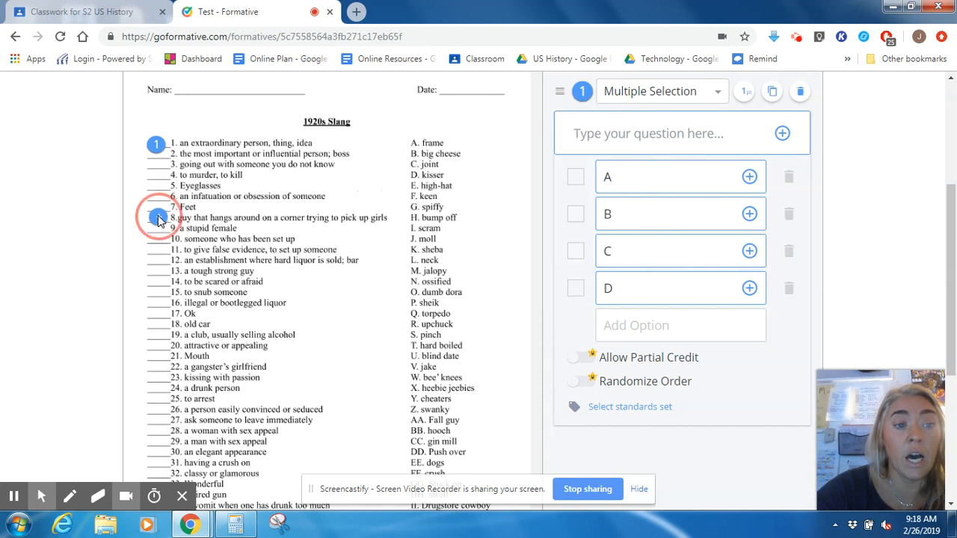
left_click(897, 226)
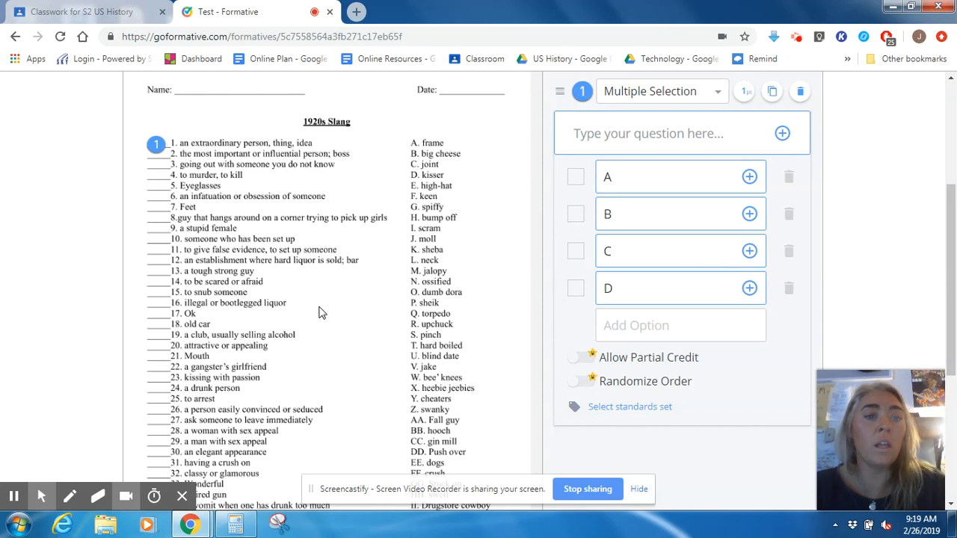
Change question 1's type to Show Your Work.
left_click(647, 90)
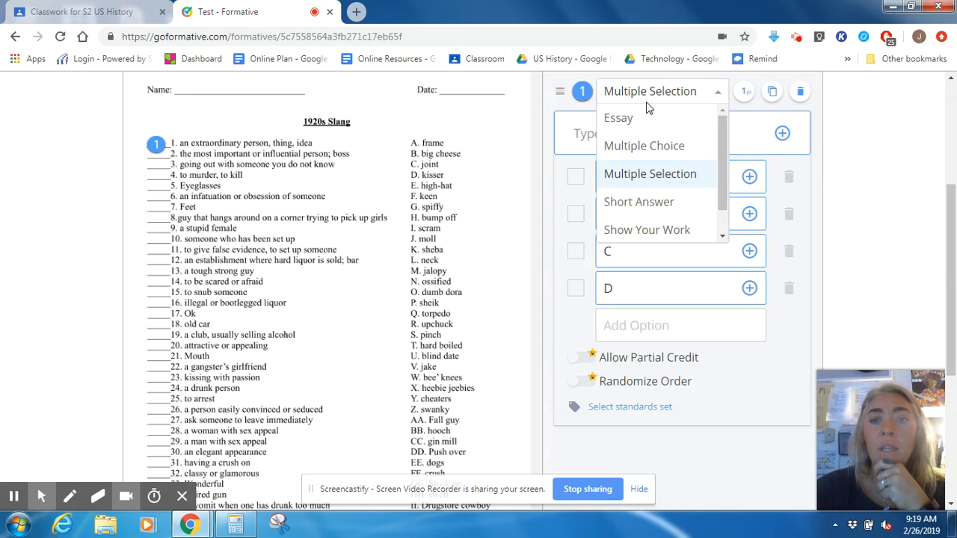
scroll(663, 203, "down", 1)
left_click(663, 201)
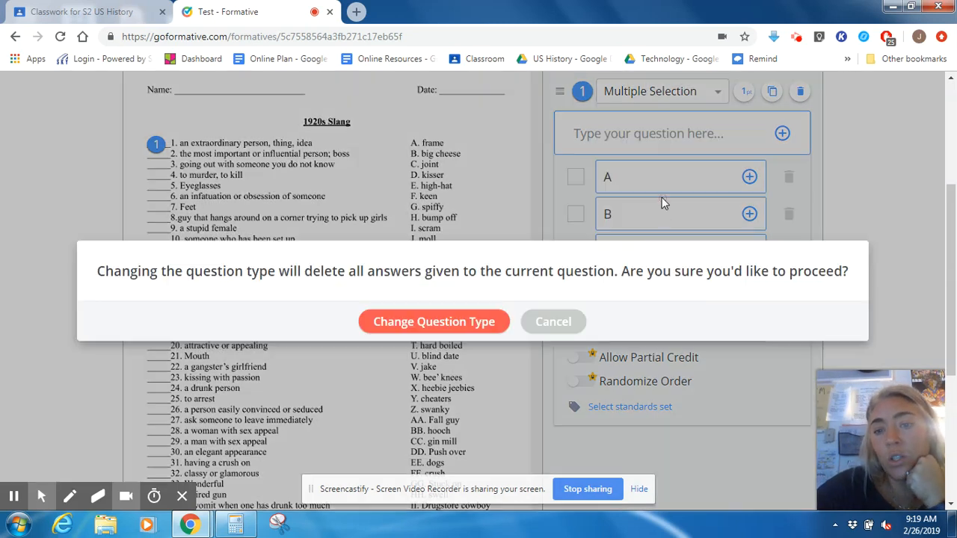
left_click(448, 261)
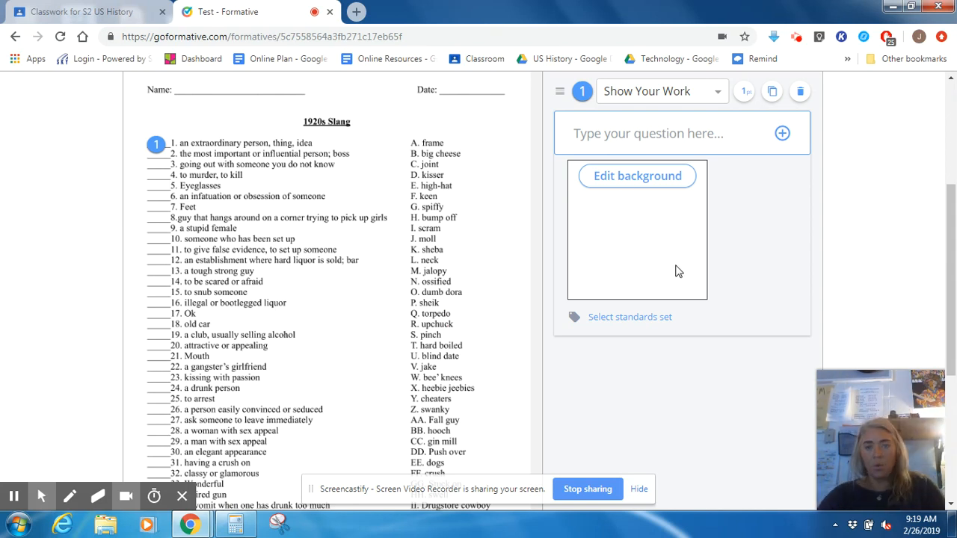
Draw a large freehand circle as the background of question 1's drawing area.
left_click(652, 178)
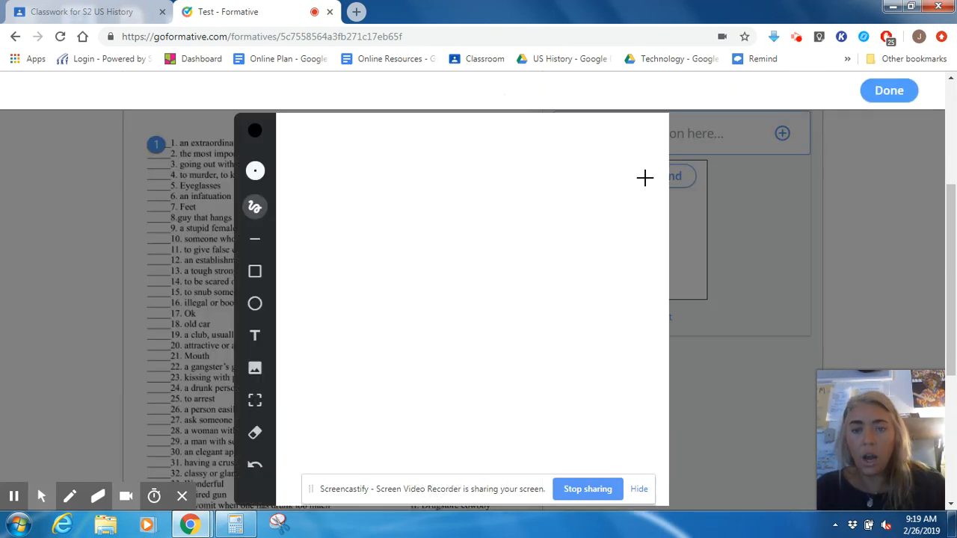
left_click(453, 169)
mouse_move(463, 175)
left_mouse_down()
mouse_move(306, 280)
mouse_move(534, 389)
mouse_move(547, 193)
mouse_move(425, 145)
mouse_move(387, 163)
left_mouse_up()
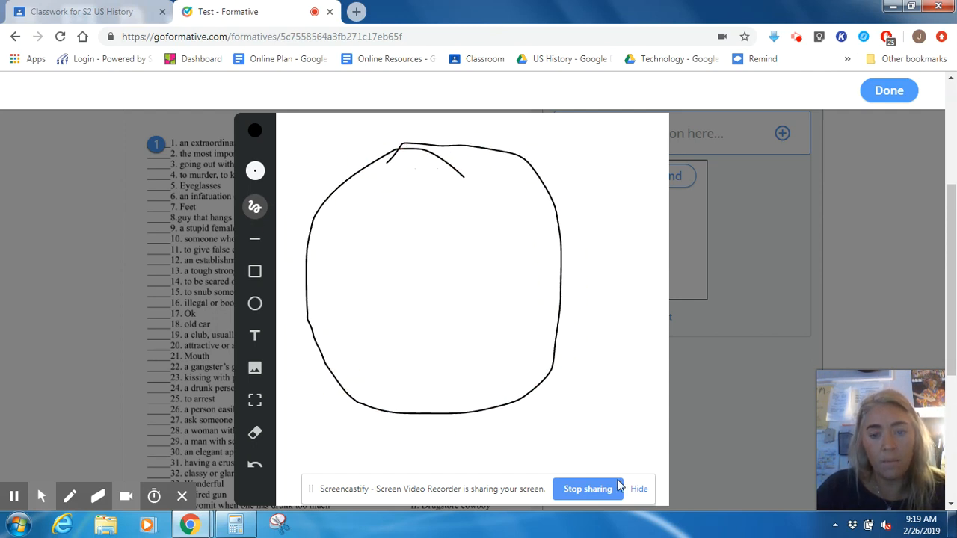
left_click(638, 495)
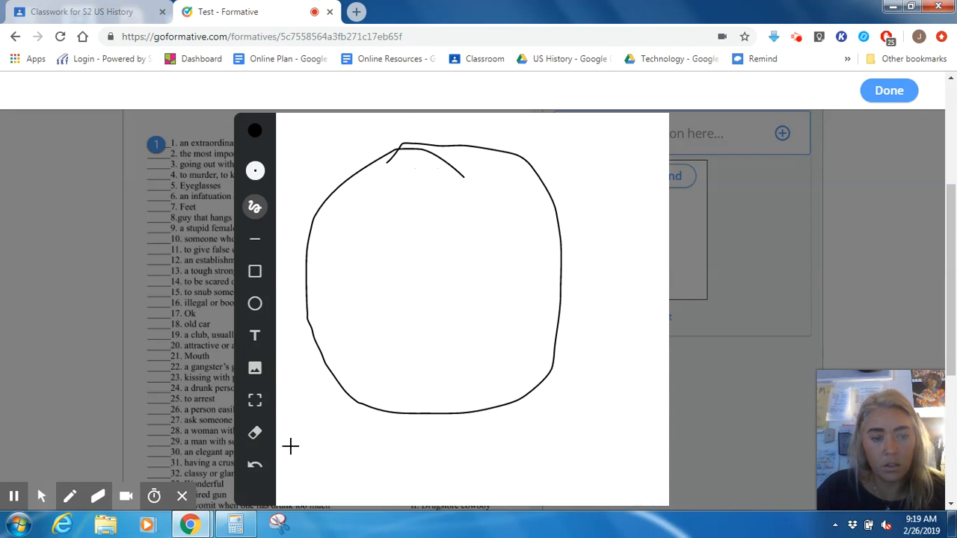
left_click(833, 327)
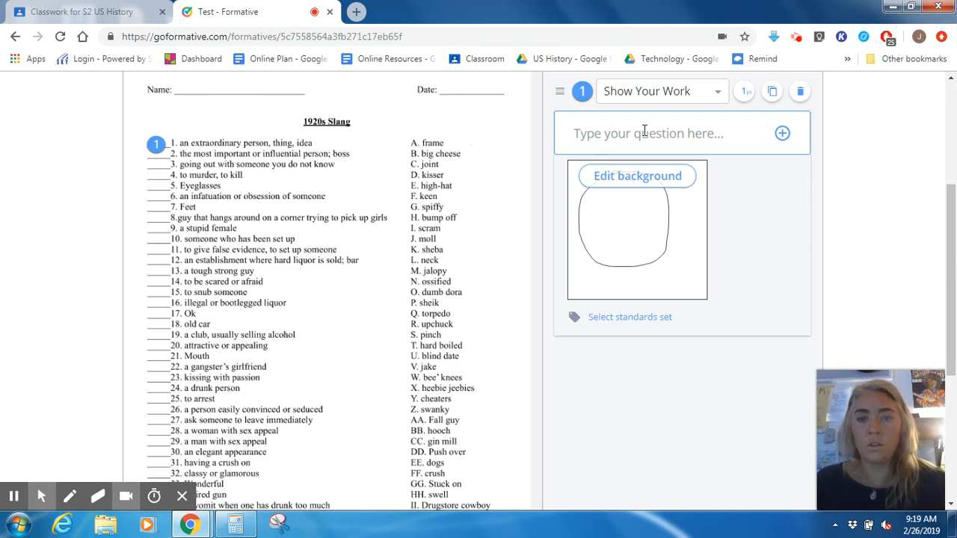
Enter "Complete the face." as the text of question 1.
left_click(644, 132)
type("Complete the face.")
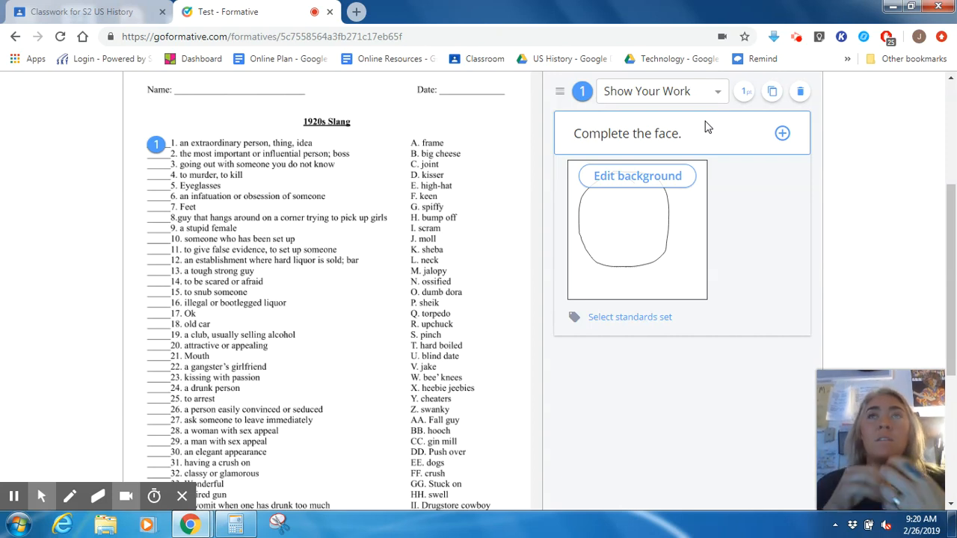
left_click(703, 93)
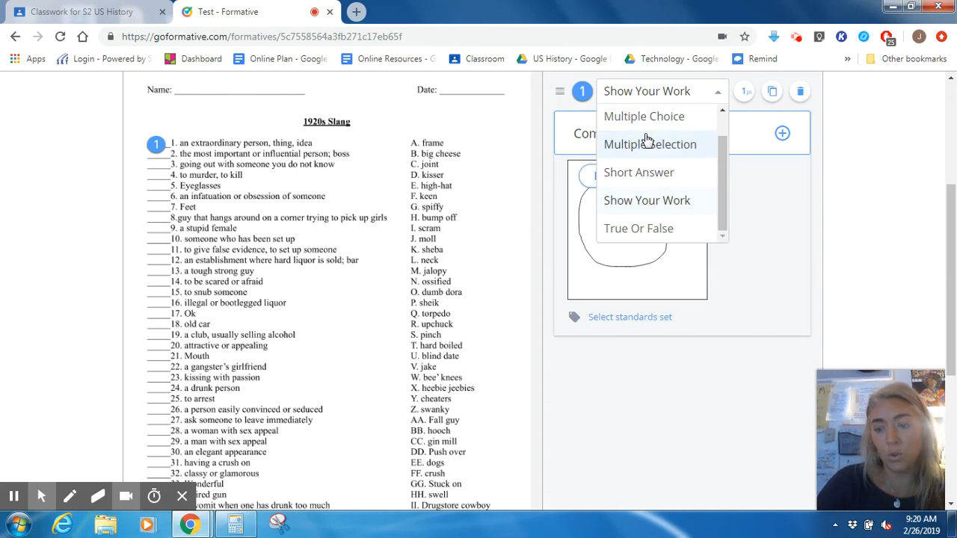
left_click(687, 367)
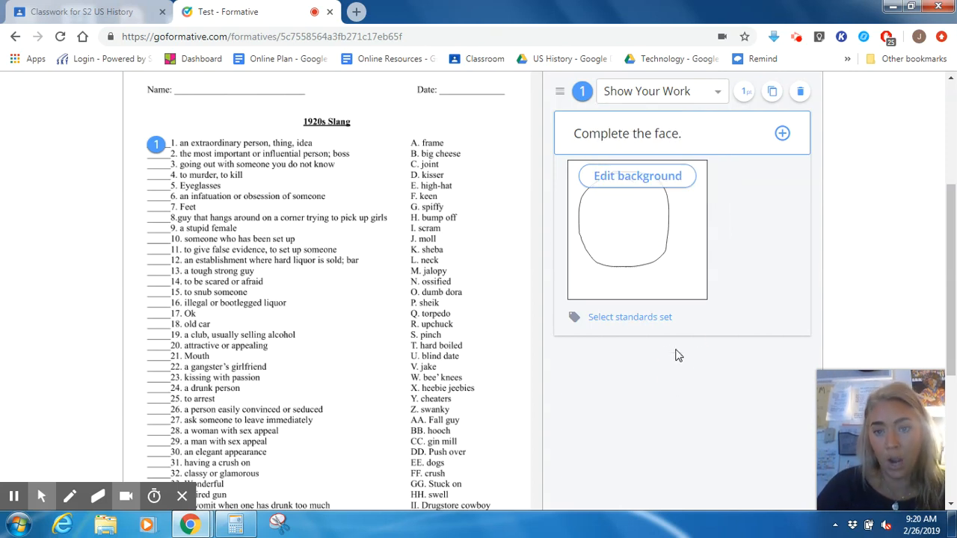
Change question 1's type to Short Answer and open its correct answer for entry.
scroll(695, 338, "up", 2)
left_click(660, 168)
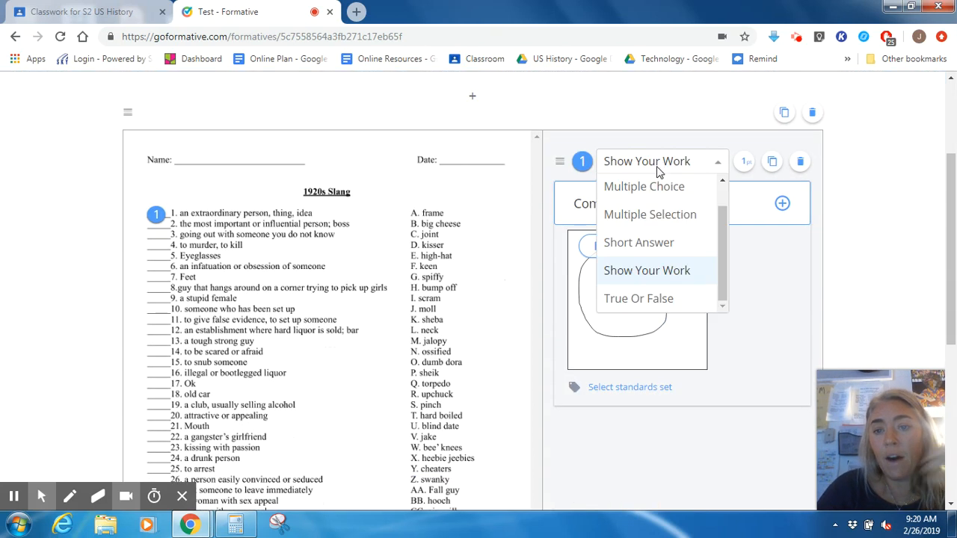
left_click(661, 247)
left_click(476, 322)
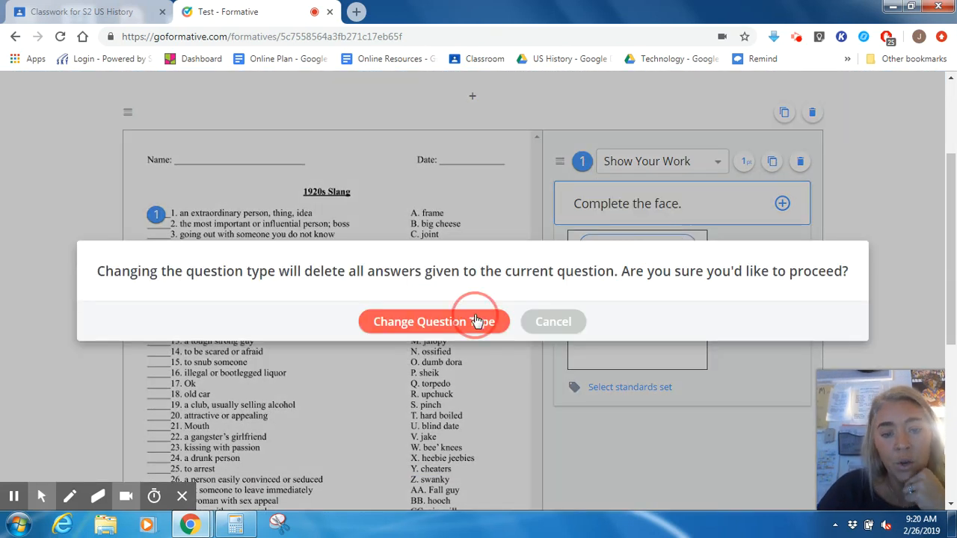
left_click(651, 249)
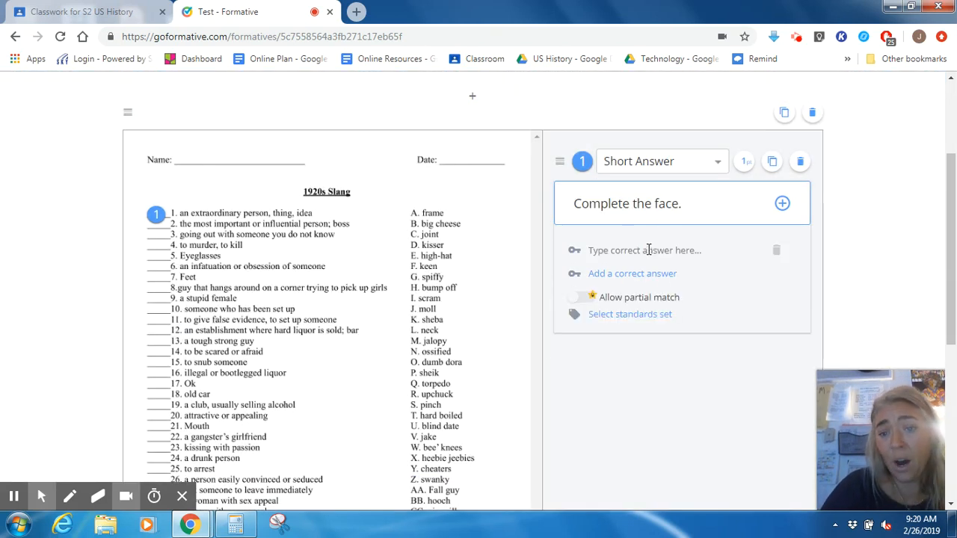
left_click(734, 251)
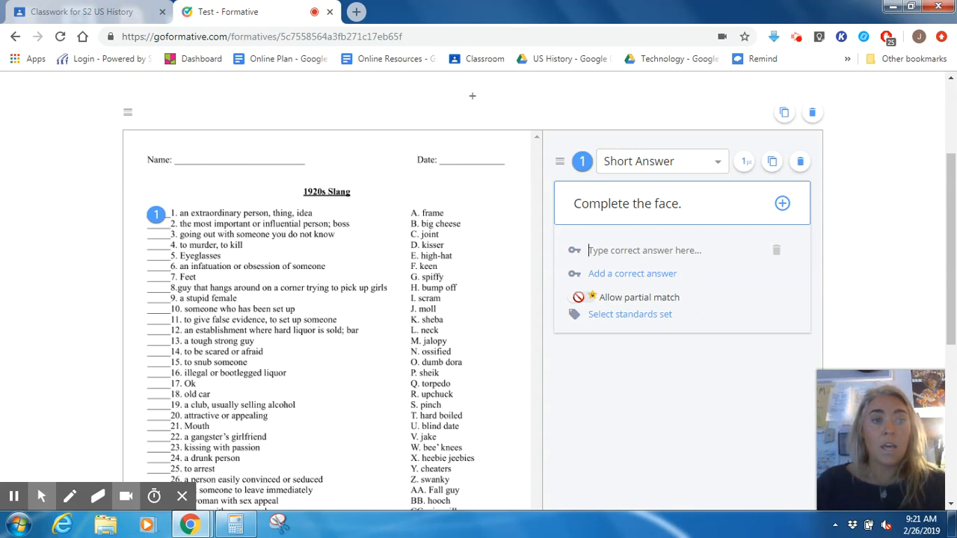
Leave the Test formative and return to the list of all formatives.
scroll(608, 299, "down", 4)
scroll(187, 363, "up", 6)
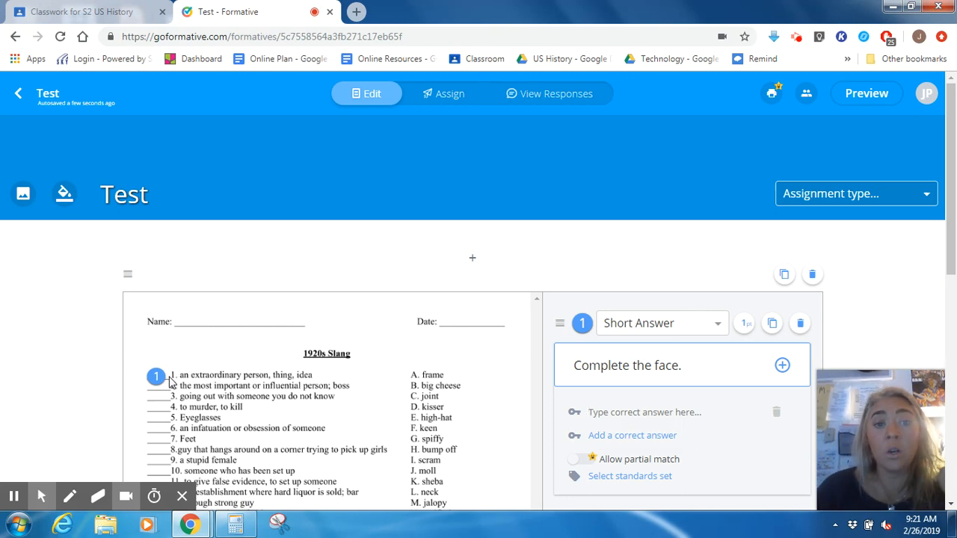
left_click(18, 93)
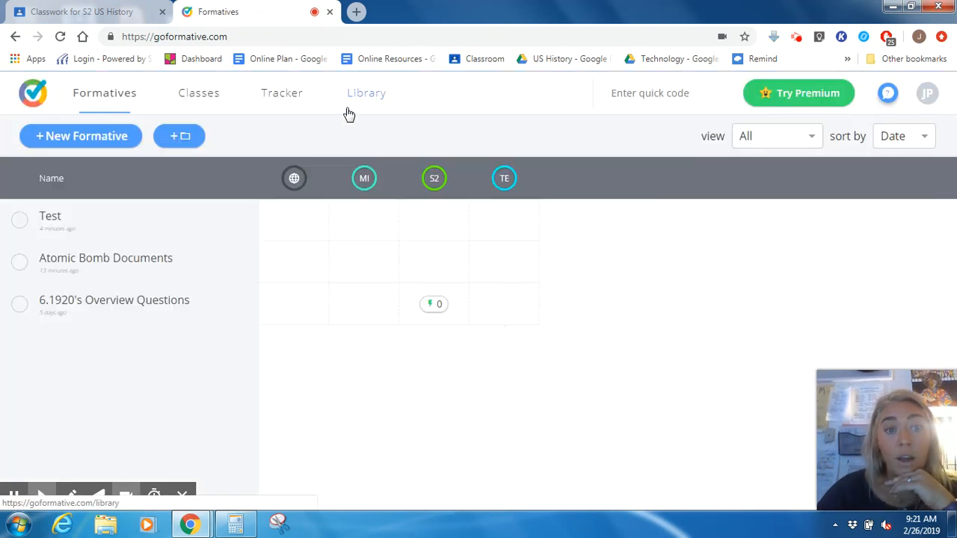